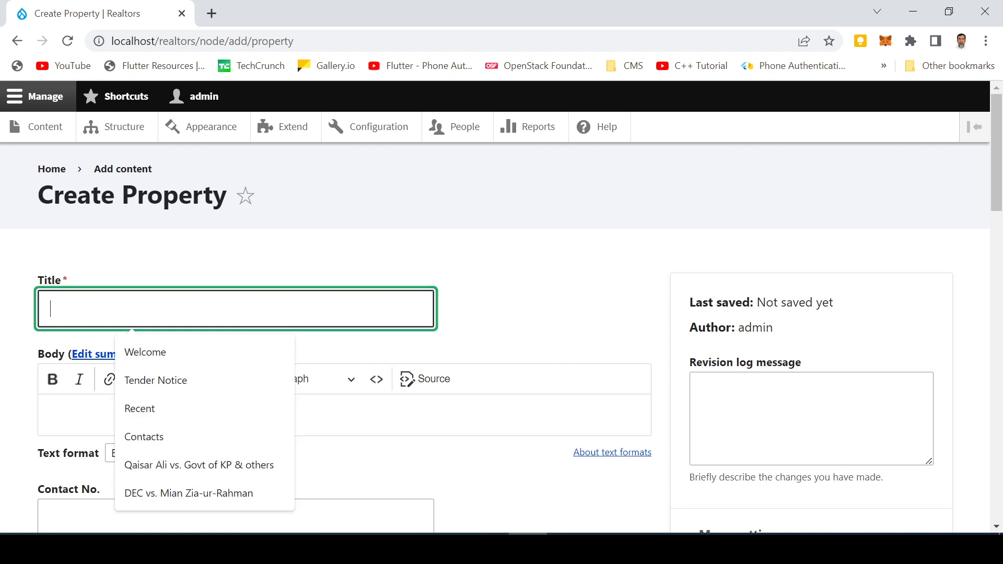
# Title the new property "House for Sale in University Town, Peshawar"
pyautogui.write('House f')
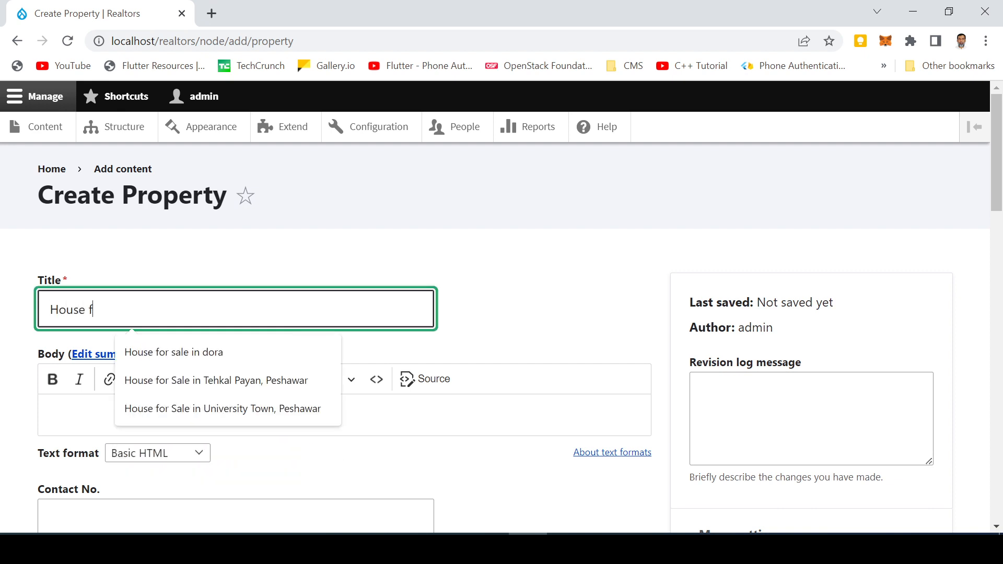
pyautogui.write('or sale in University Town, Peshawar')
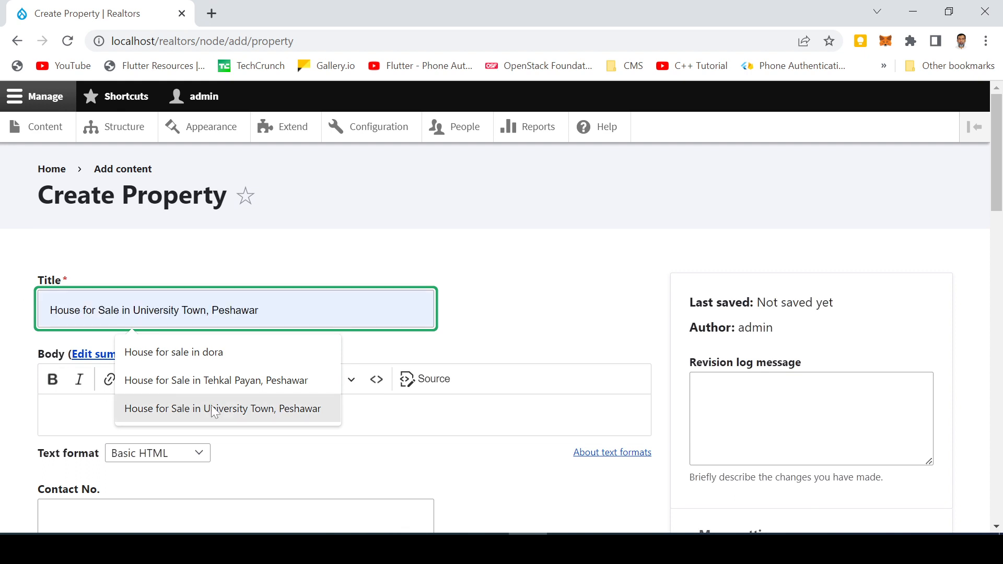
pyautogui.click(183, 408)
pyautogui.click(46, 415)
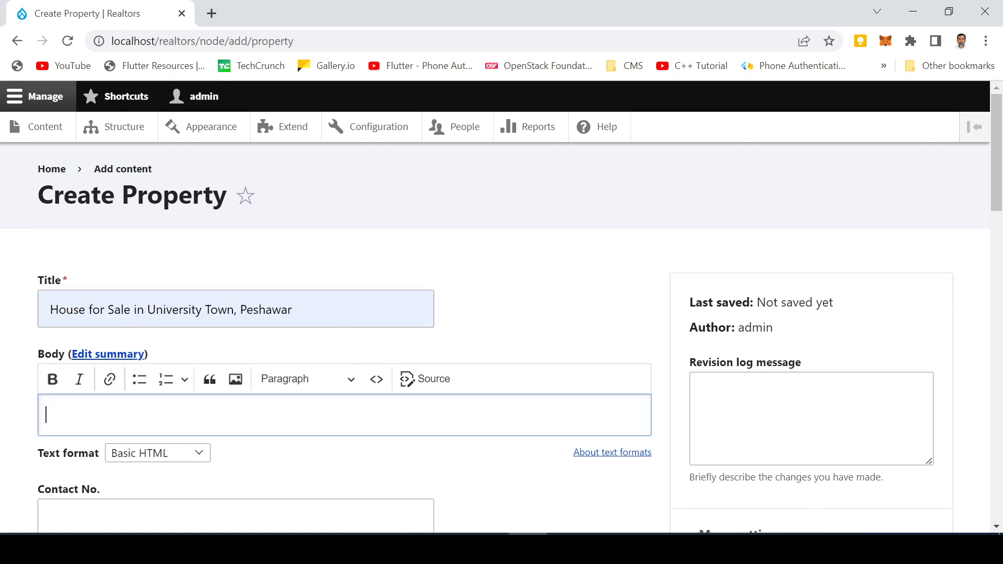
# Fill in the seller's contact number and set the covered area to 6500 SFT
pyautogui.scroll(-2, 145, 433)
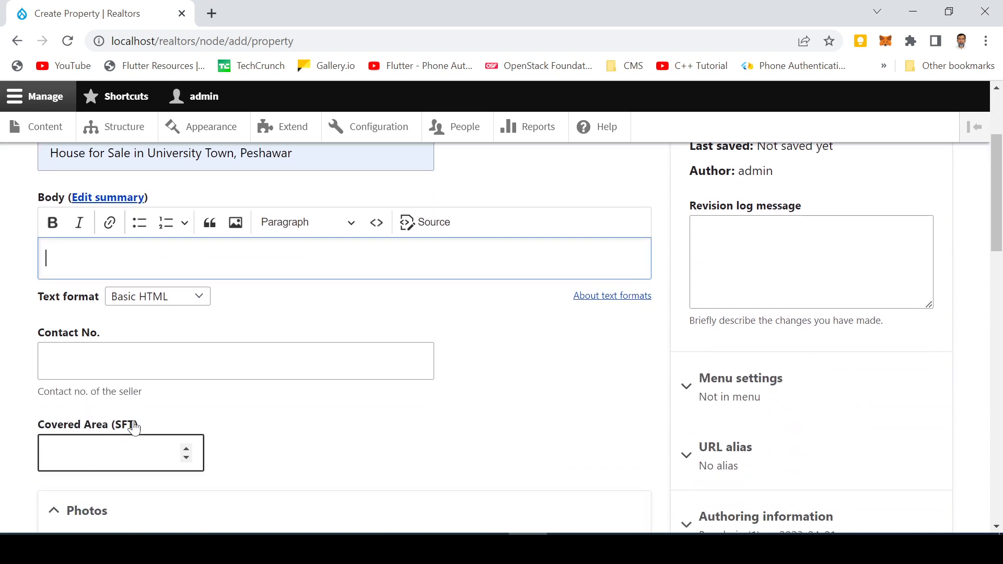
pyautogui.click(137, 366)
pyautogui.click(137, 401)
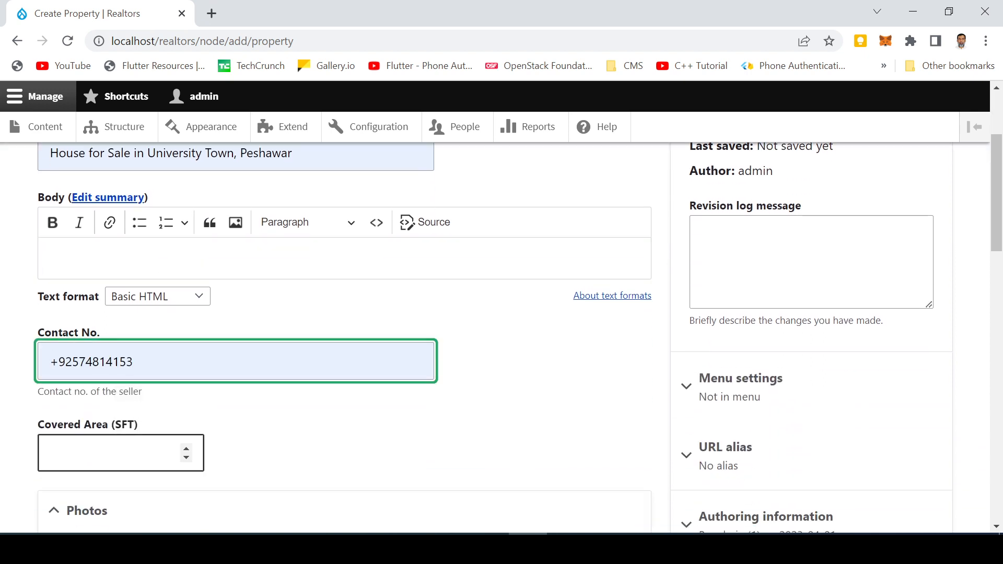
pyautogui.click(111, 454)
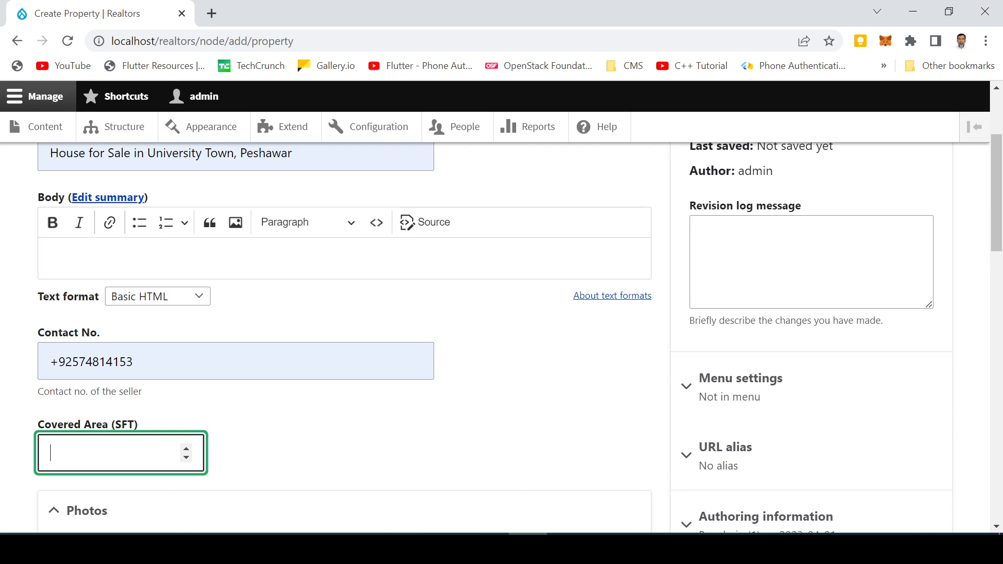
pyautogui.write('3500')
pyautogui.hotkey('ctrl', 'a')
pyautogui.write('6500')
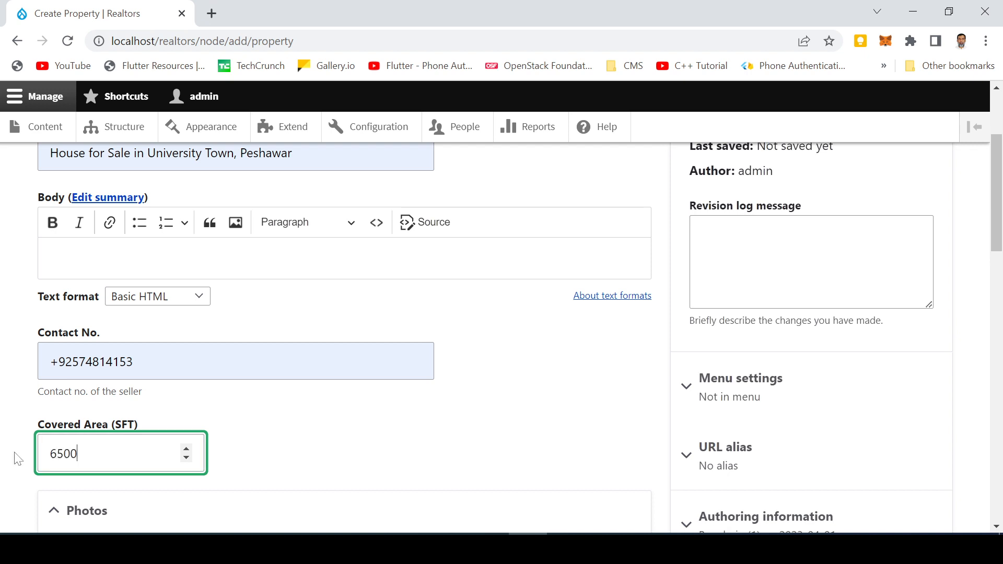
# Upload 0.jpg as the first property photo and give it the alternative text "exterior view"
pyautogui.scroll(-3, 21, 459)
pyautogui.click(135, 429)
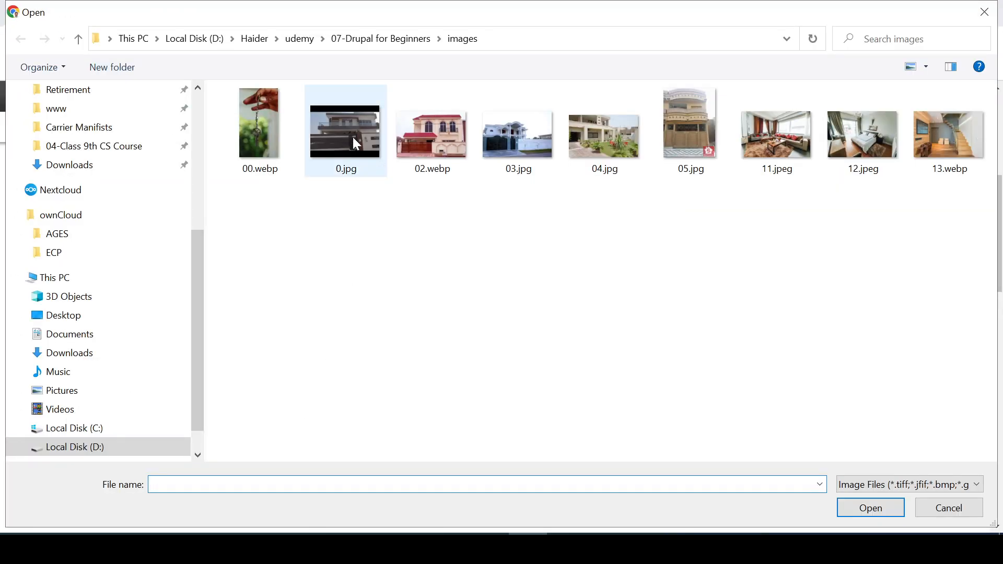
pyautogui.doubleClick(352, 137)
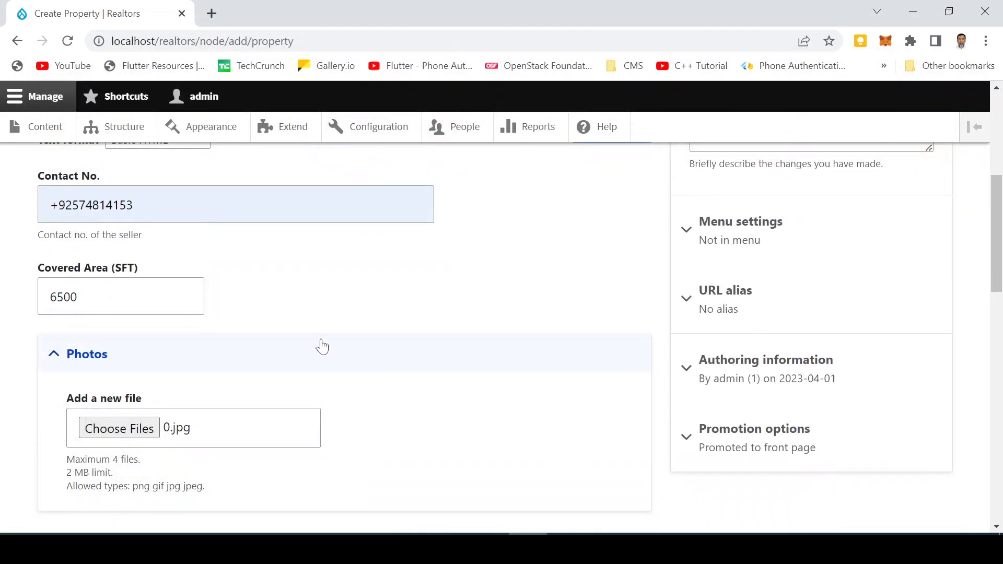
pyautogui.scroll(-5, 324, 342)
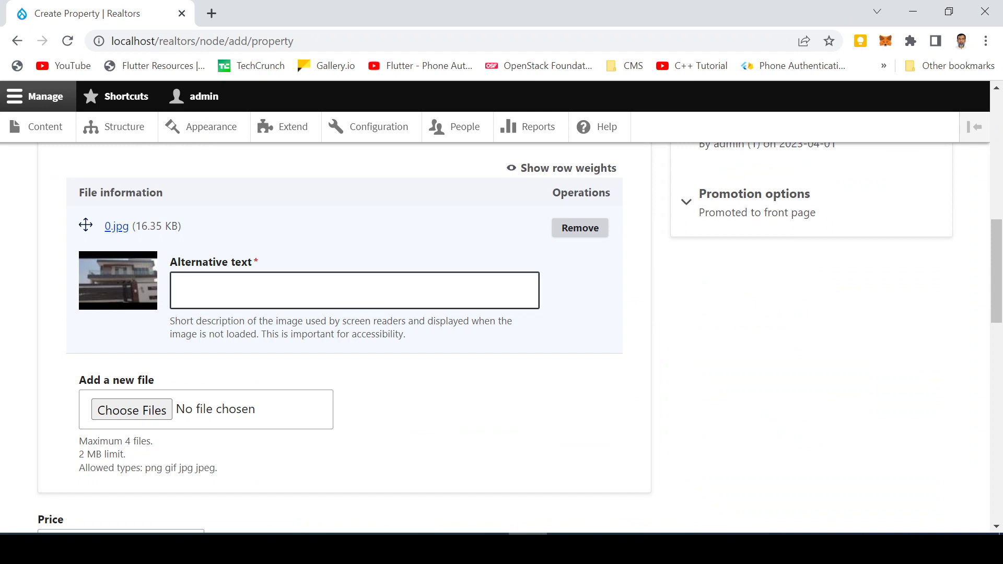
pyautogui.click(313, 291)
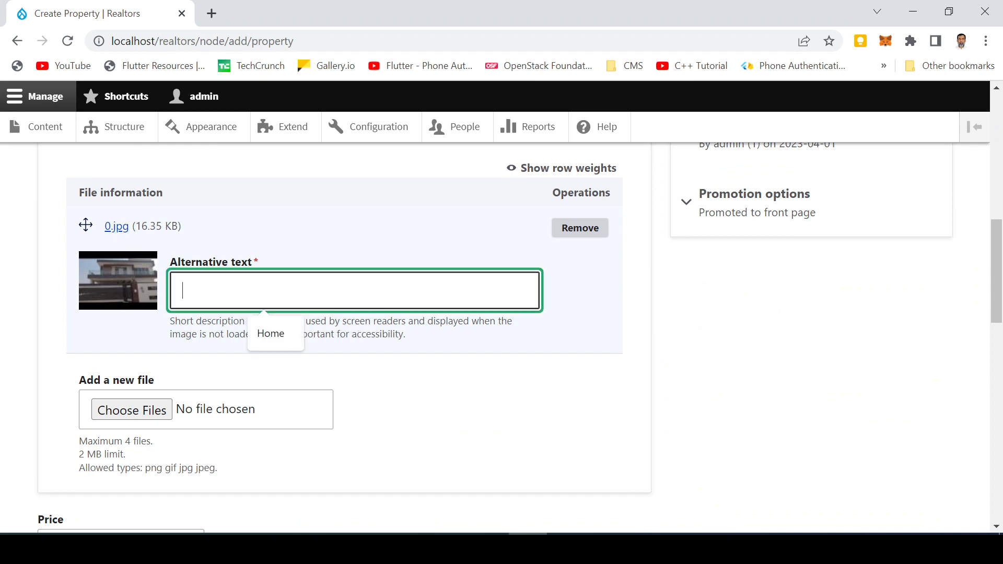
pyautogui.write('ext')
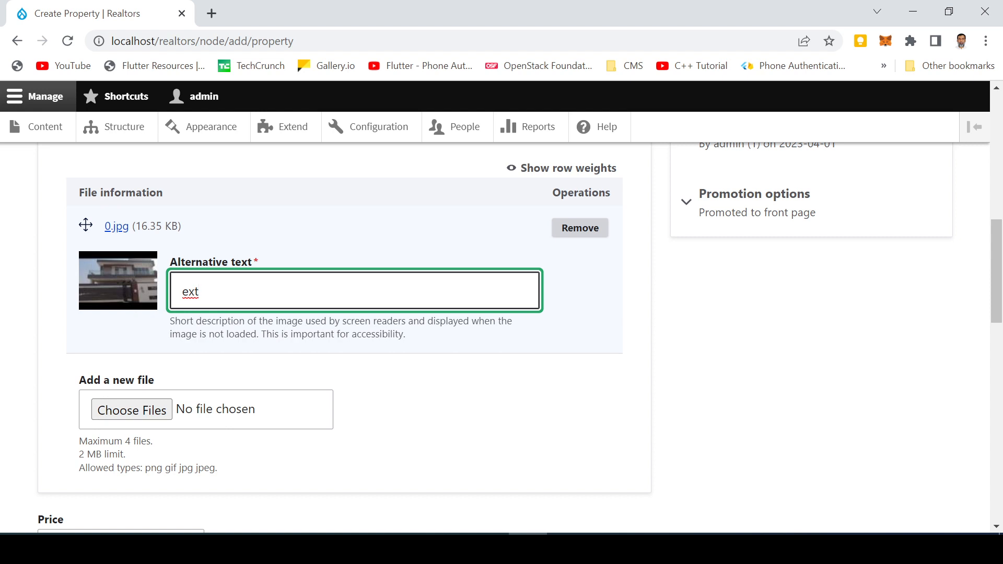
pyautogui.write('er')
pyautogui.write('ior pro')
pyautogui.write('ew')
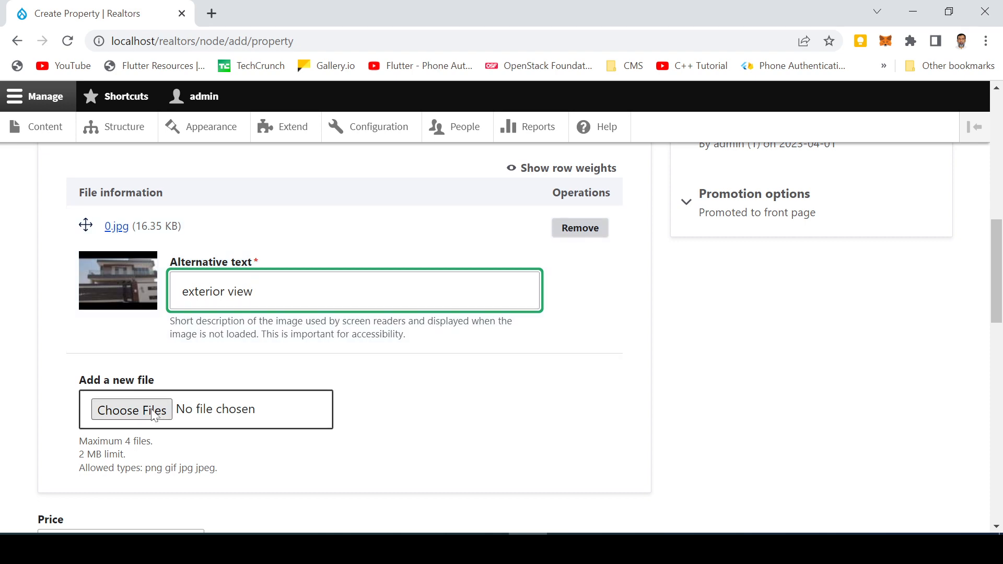
# Add 11.jpeg as the second property photo with the alternative text "interior"
pyautogui.click(154, 414)
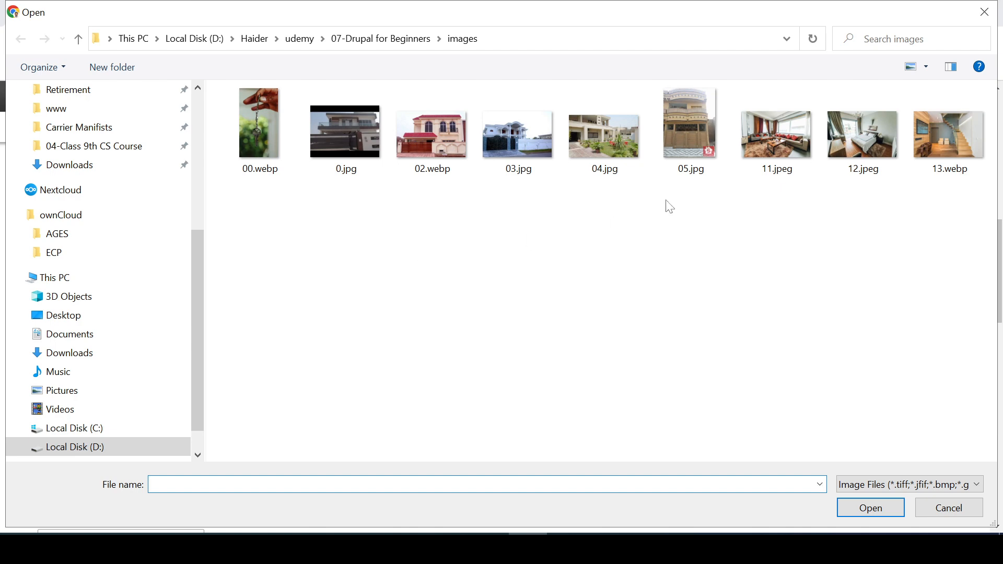
pyautogui.doubleClick(761, 136)
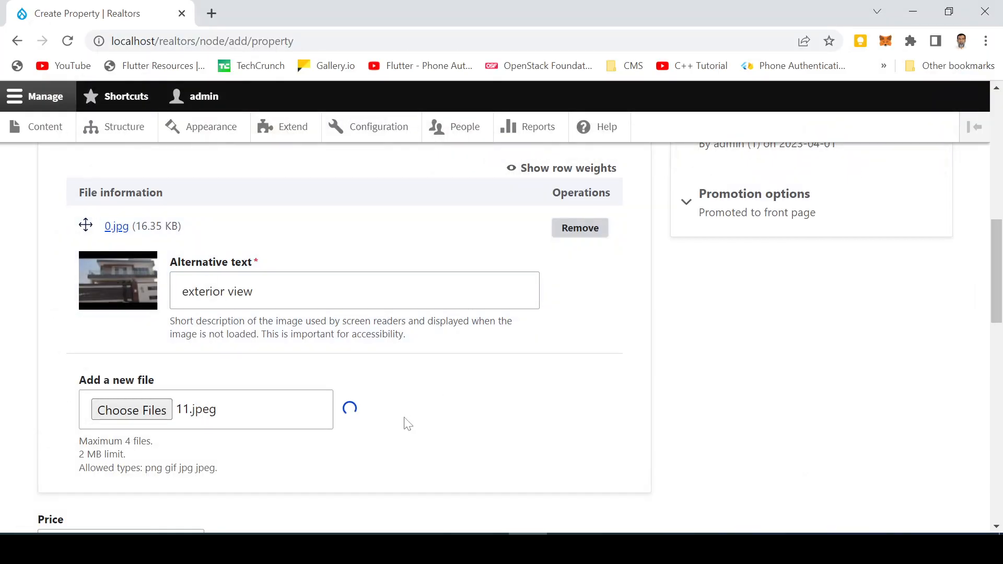
pyautogui.click(389, 437)
pyautogui.write('in')
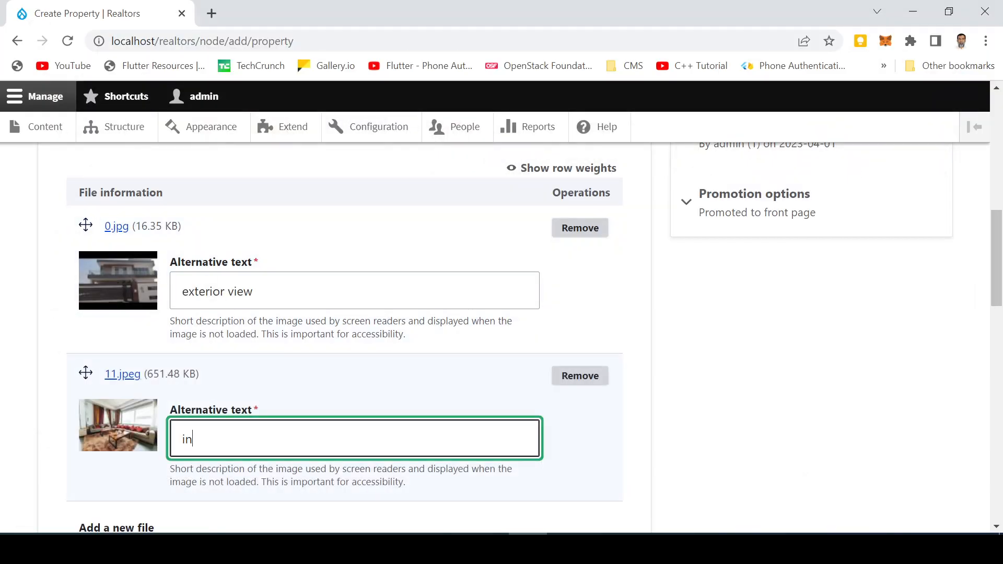
pyautogui.write('terior')
# Set the property's price to 6000000 and its property type to House
pyautogui.scroll(-4, 318, 454)
pyautogui.scroll(-3, 259, 423)
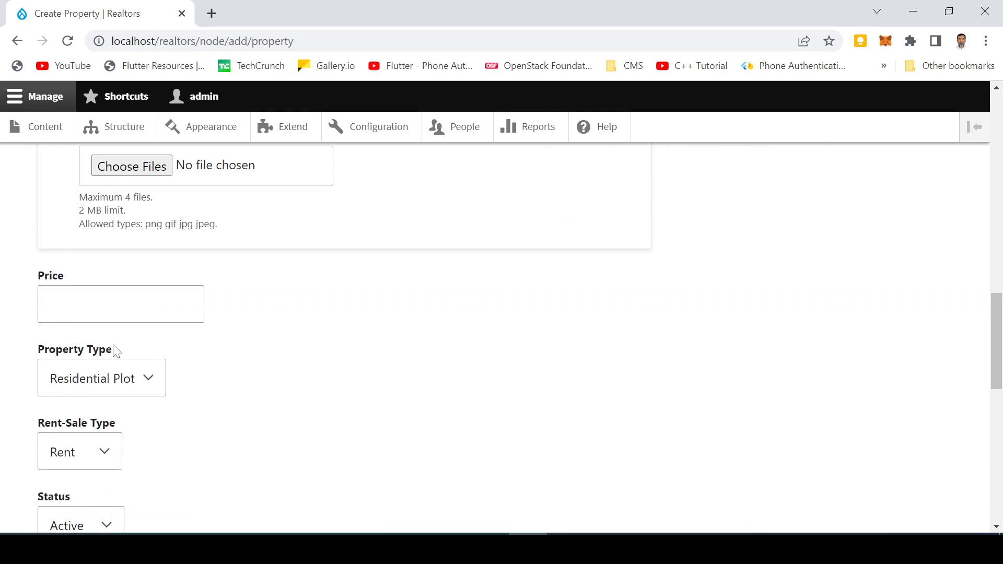
pyautogui.click(94, 305)
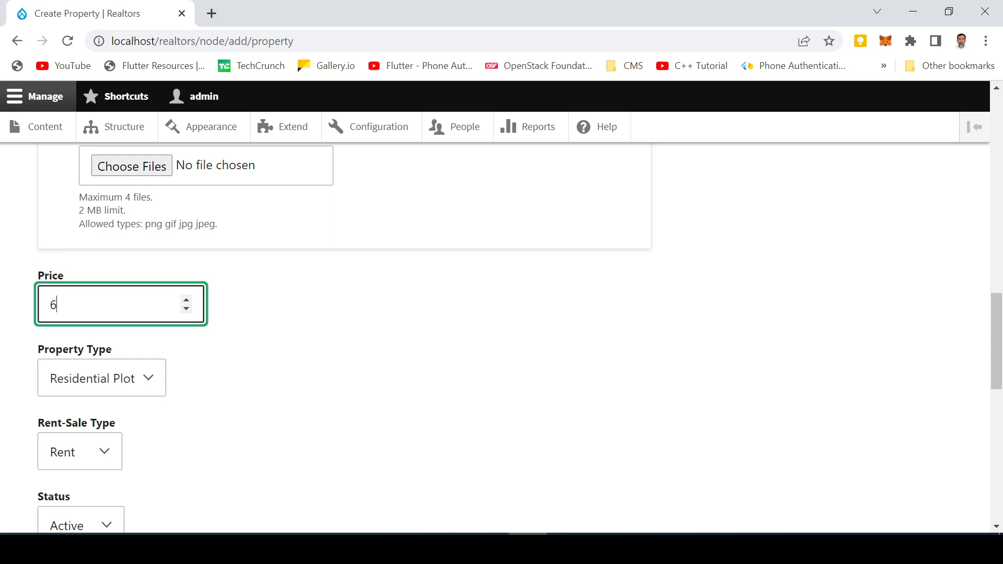
pyautogui.write('6000000')
pyautogui.scroll(-1, 123, 301)
pyautogui.click(123, 301)
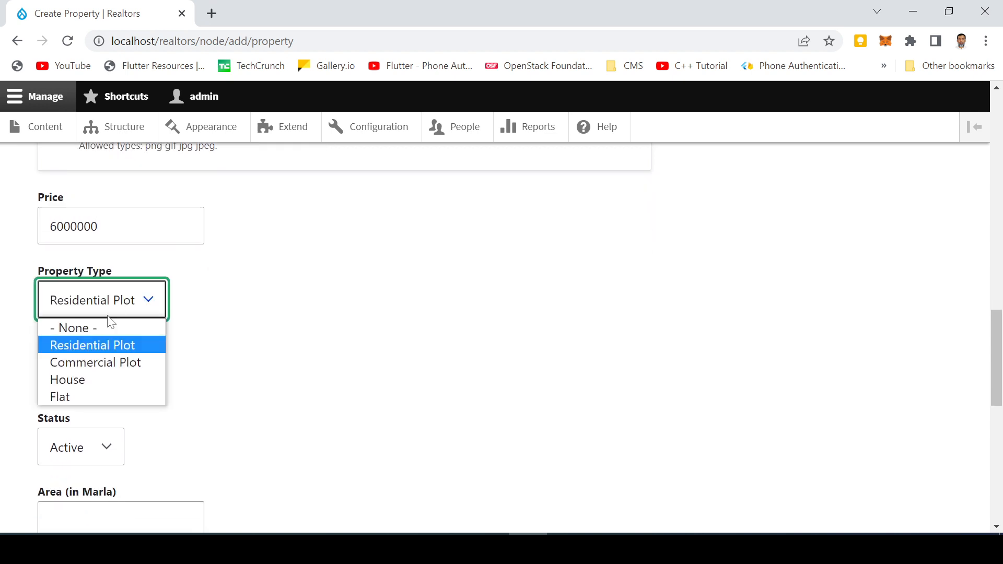
pyautogui.click(73, 381)
# Set the area to 20 Marla and fill in the property's address with the saved University Town suggestion
pyautogui.scroll(-3, 230, 377)
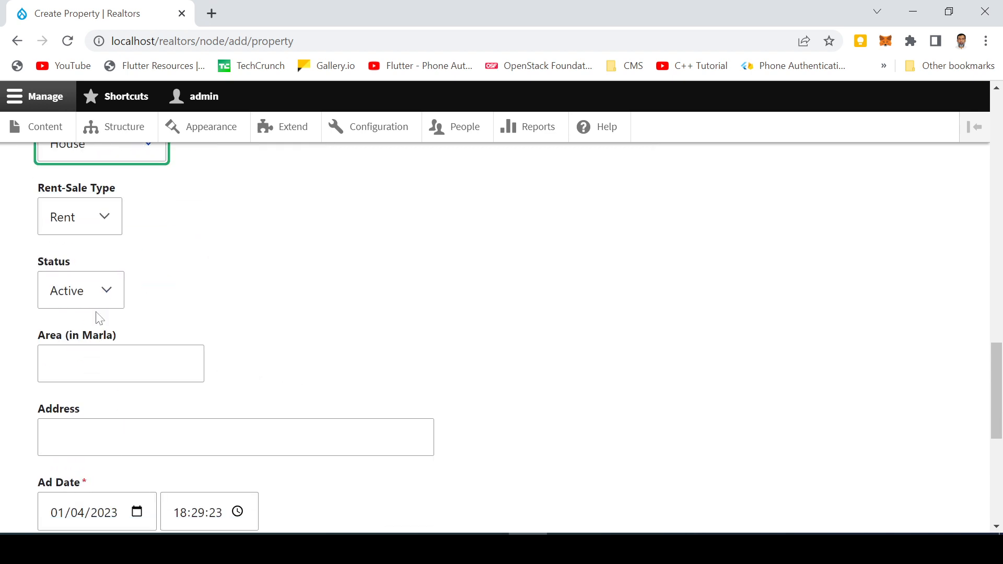
pyautogui.scroll(-1, 259, 324)
pyautogui.scroll(-2, 260, 324)
pyautogui.click(105, 208)
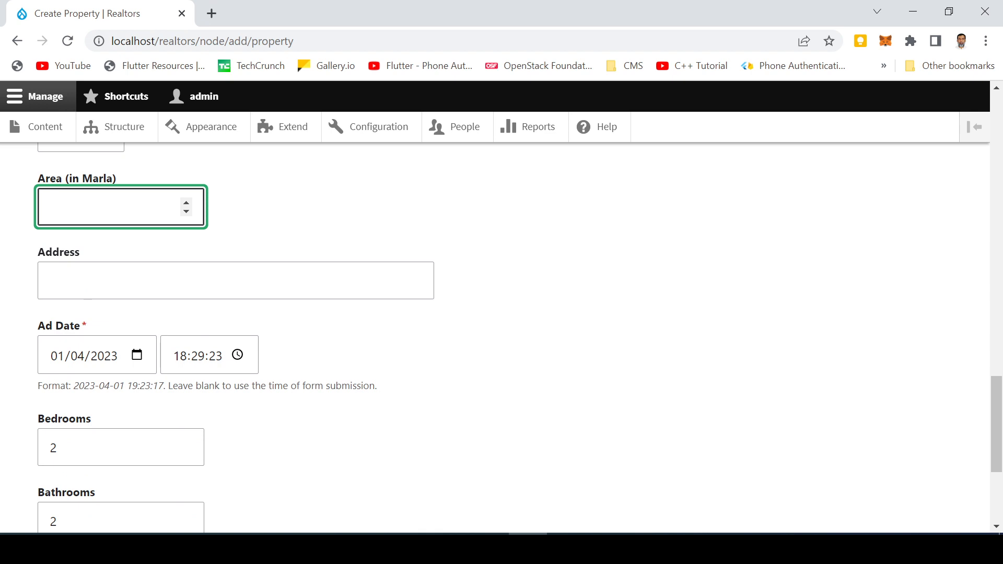
pyautogui.write('20')
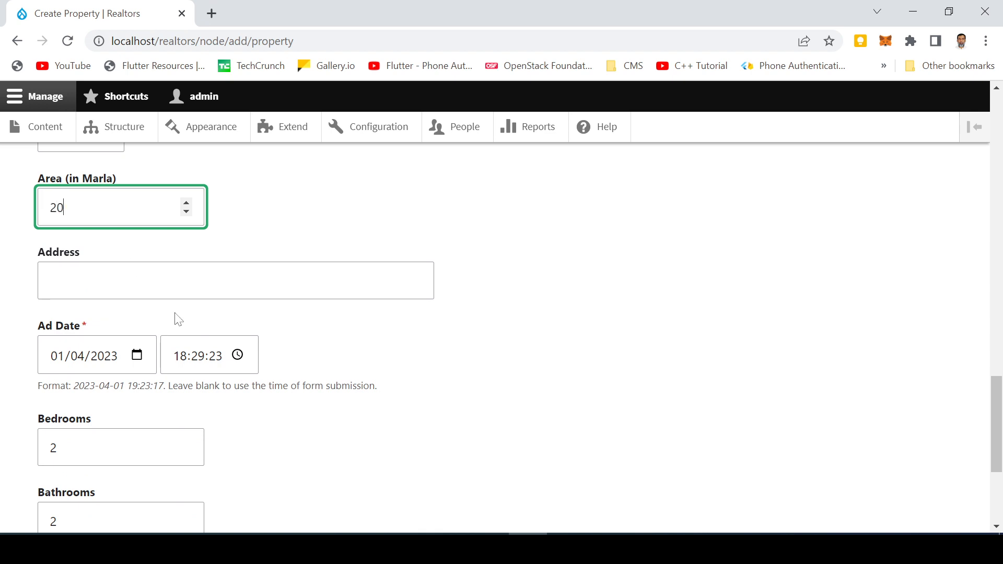
pyautogui.click(132, 281)
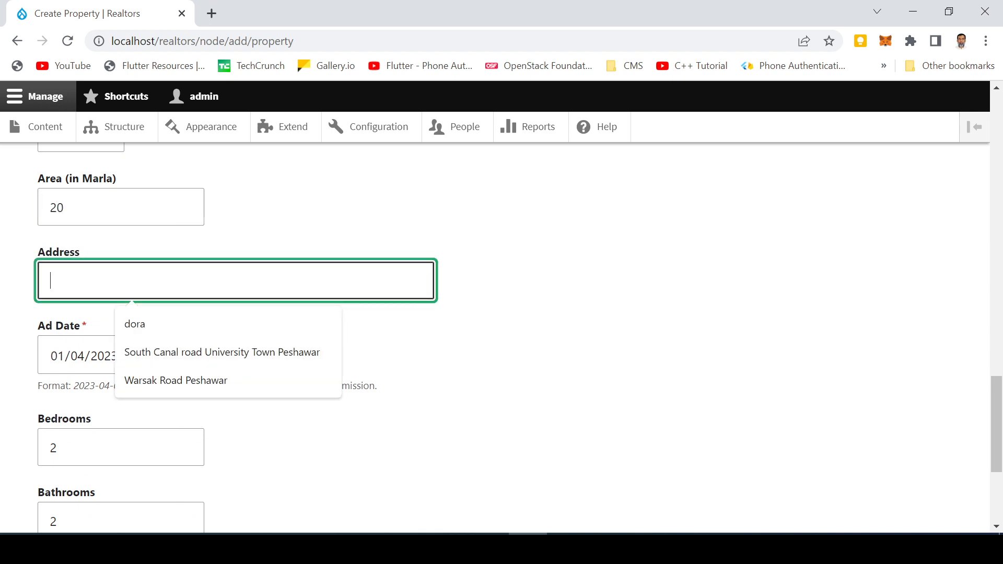
pyautogui.click(152, 354)
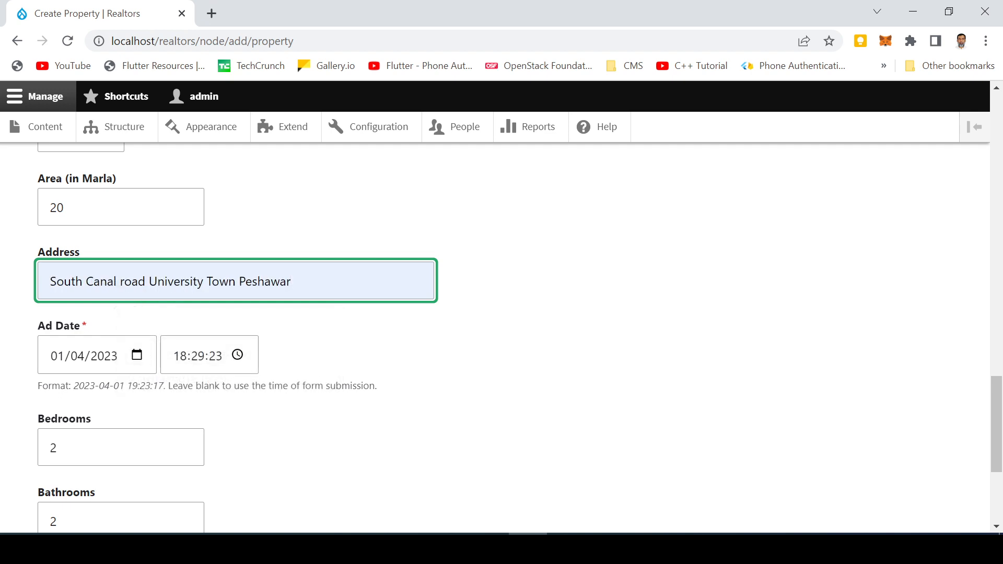
# Set both the bedrooms and the bathrooms to 8 and save the property
pyautogui.scroll(-2, 318, 386)
pyautogui.moveTo(76, 293); pyautogui.dragTo(4, 294)
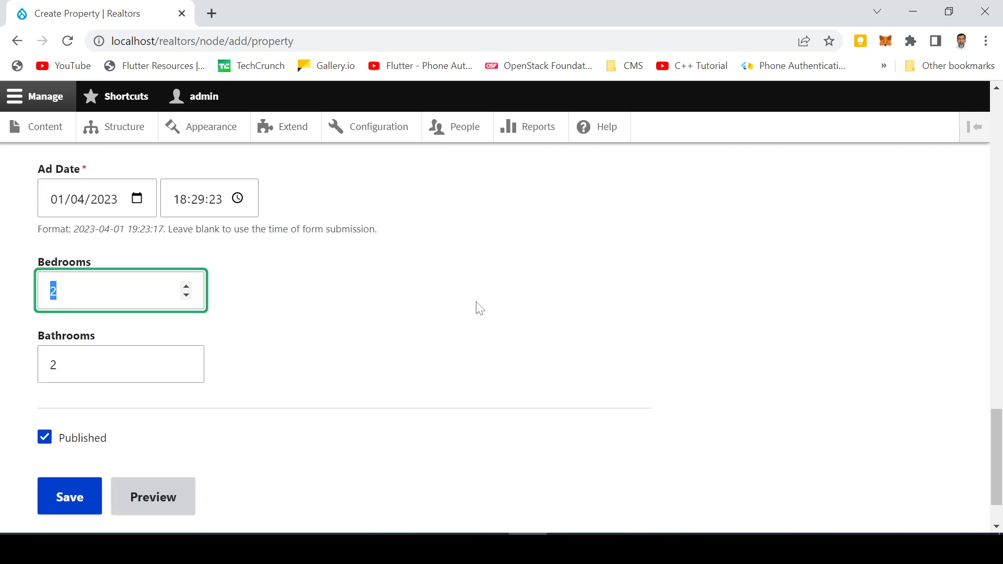
pyautogui.write('8')
pyautogui.moveTo(201, 368); pyautogui.dragTo(3, 360)
pyautogui.write('8')
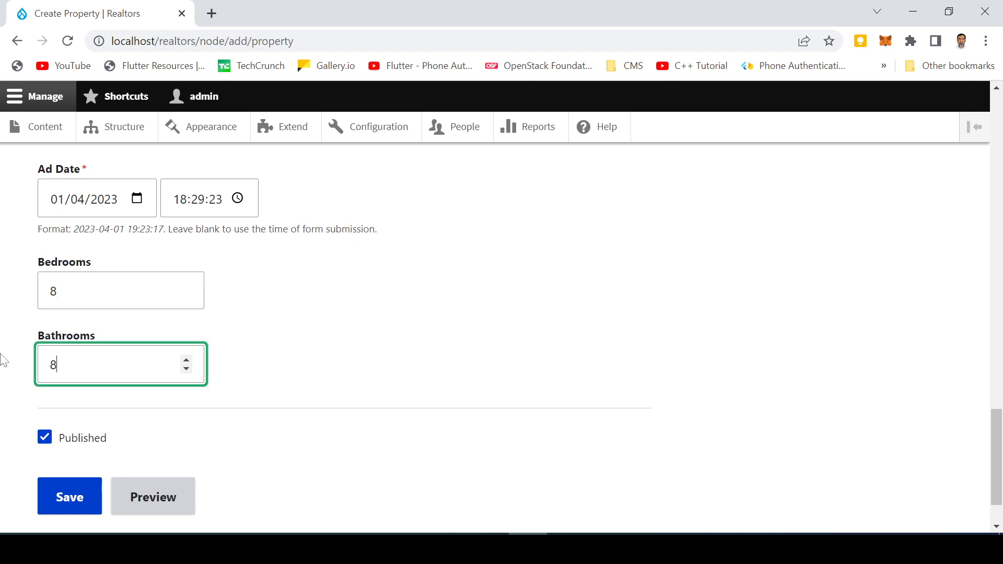
pyautogui.click(61, 496)
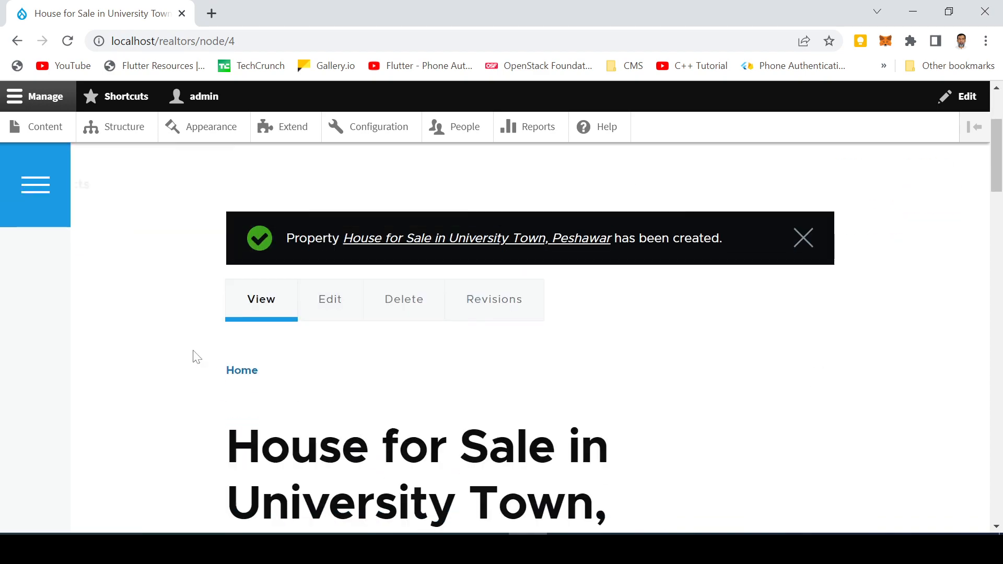
# Review the saved property page, examining its title, photos and field values
pyautogui.scroll(-15, 196, 357)
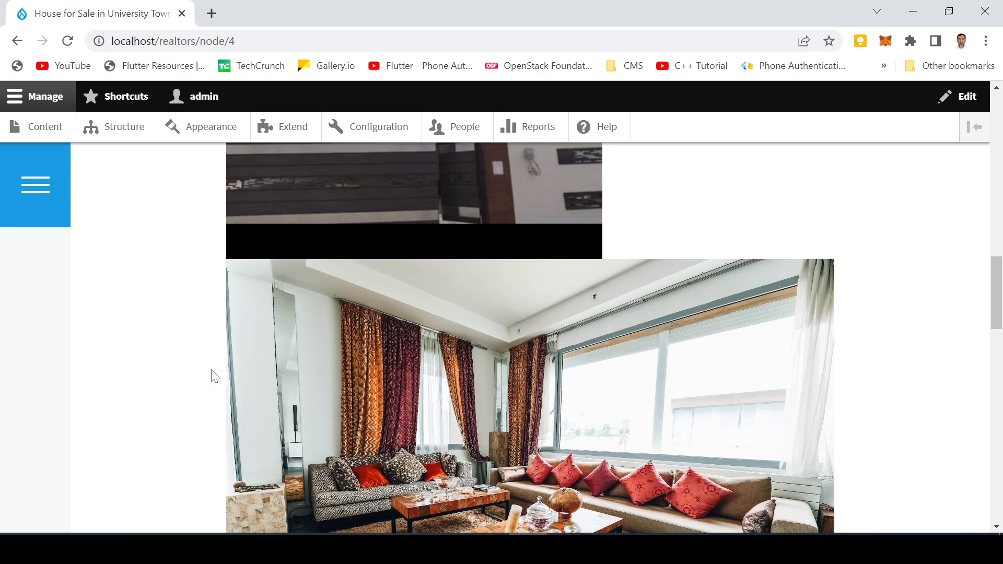
pyautogui.scroll(-15, 215, 376)
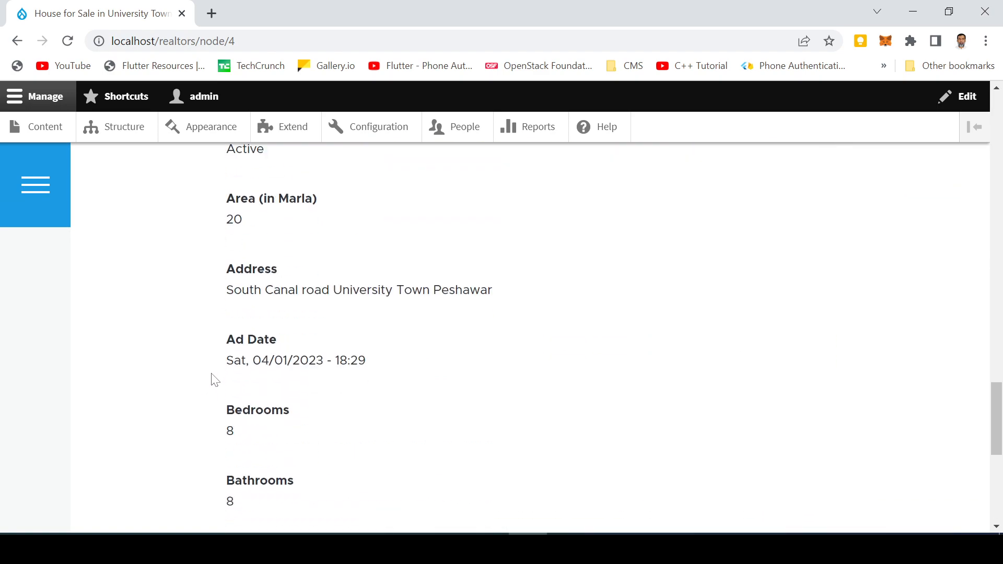
pyautogui.scroll(-5, 211, 375)
pyautogui.scroll(15, 211, 372)
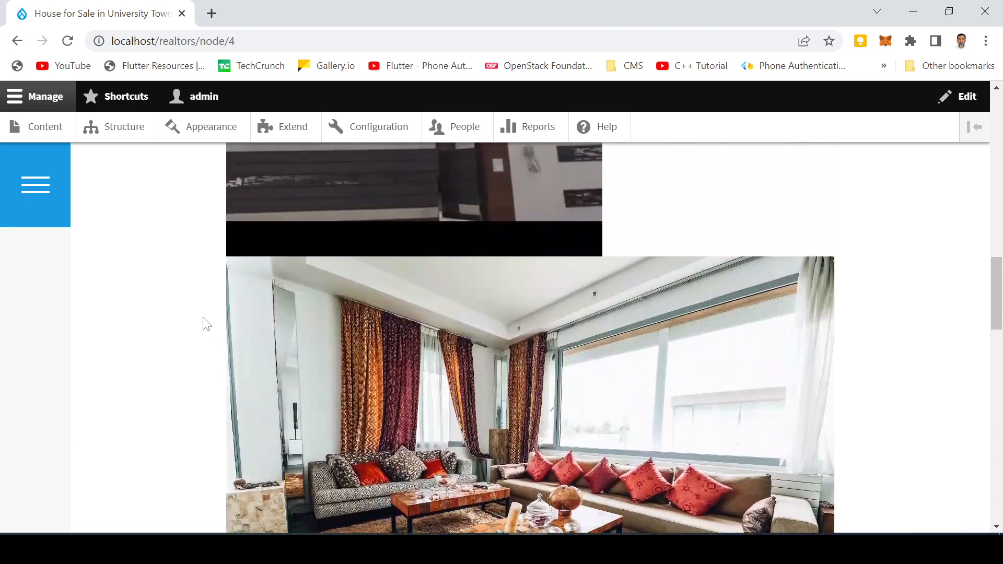
pyautogui.scroll(12, 202, 324)
pyautogui.scroll(-12, 202, 354)
pyautogui.scroll(-5, 219, 390)
pyautogui.scroll(15, 220, 381)
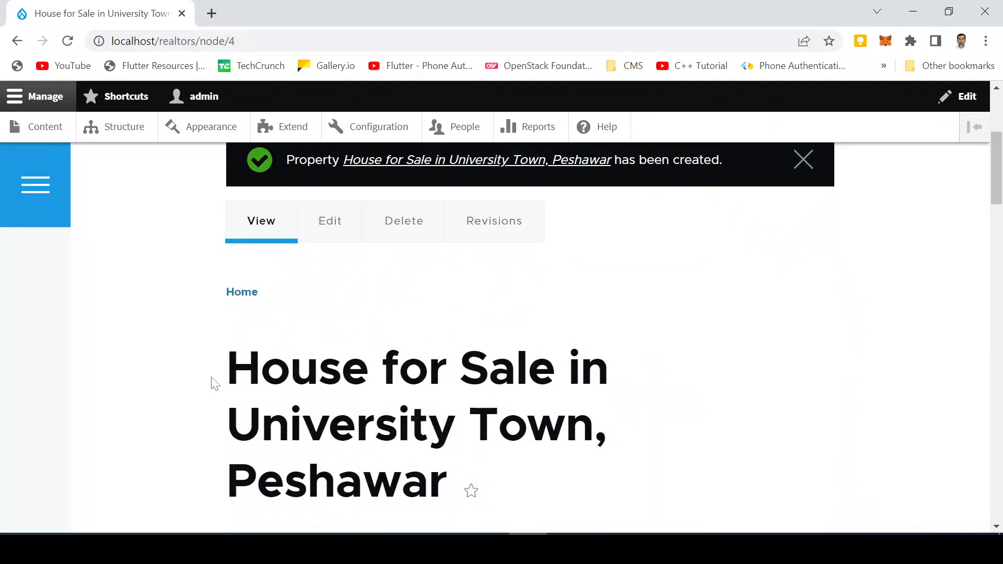
pyautogui.scroll(-10, 209, 389)
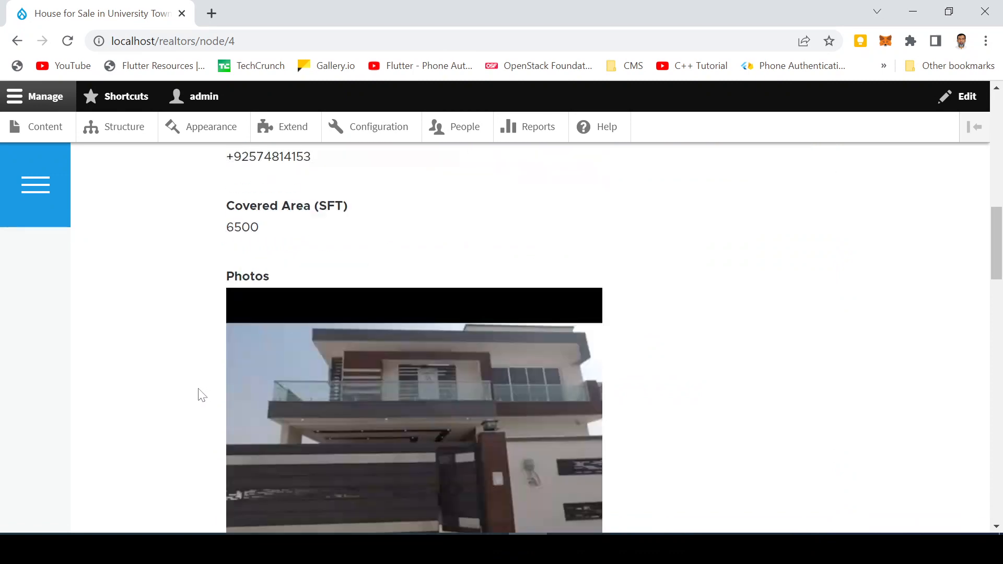
# Start adding another content item of the Property type
pyautogui.click(44, 128)
pyautogui.click(102, 299)
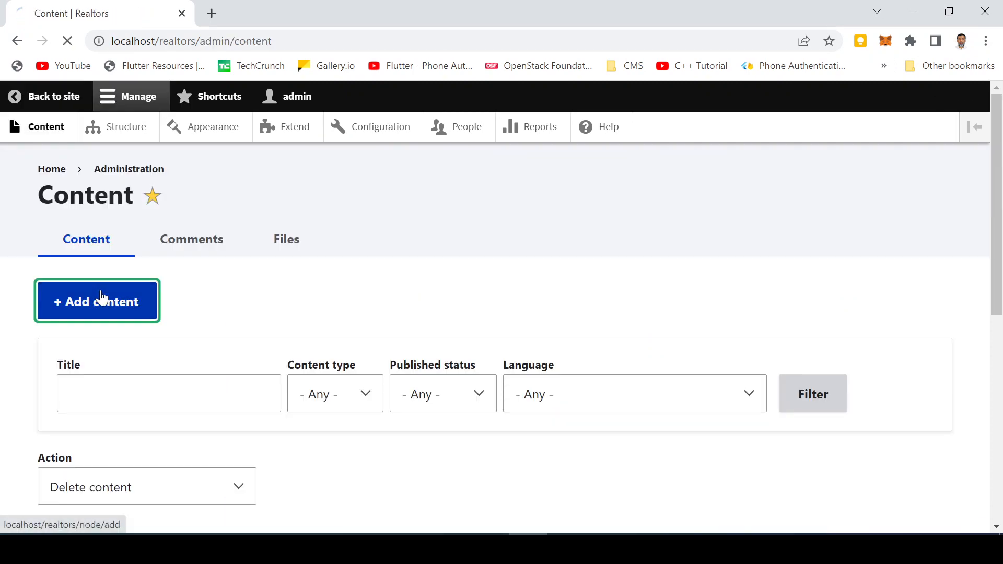
pyautogui.click(107, 408)
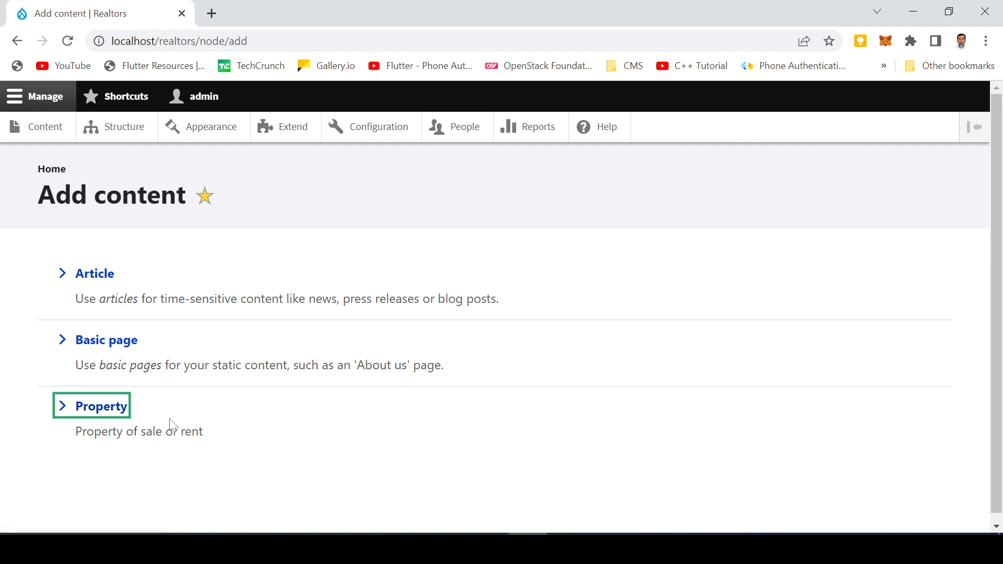
pyautogui.click(105, 411)
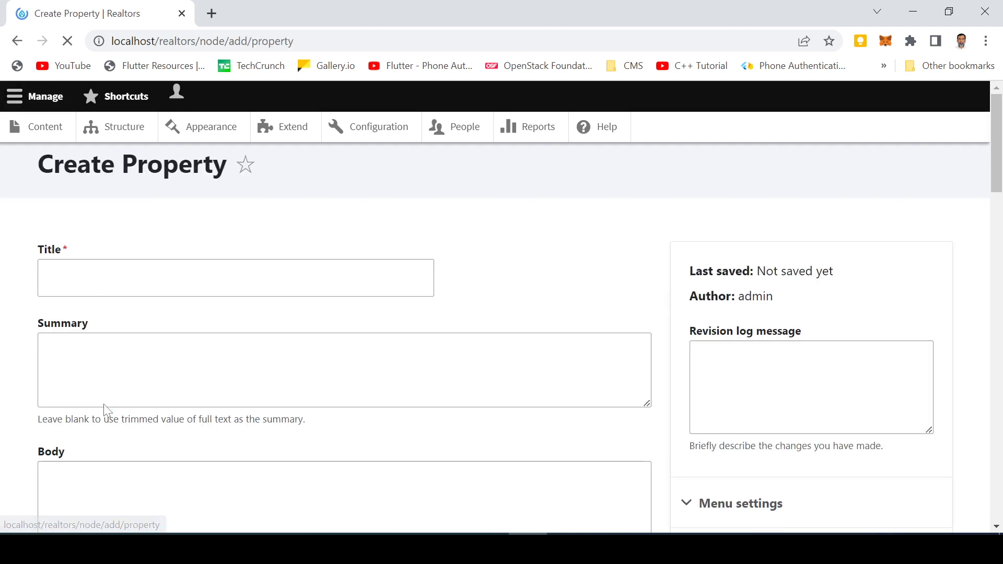
# Title the new property "House for rent in Warsak Road Peshawar"
pyautogui.write('H')
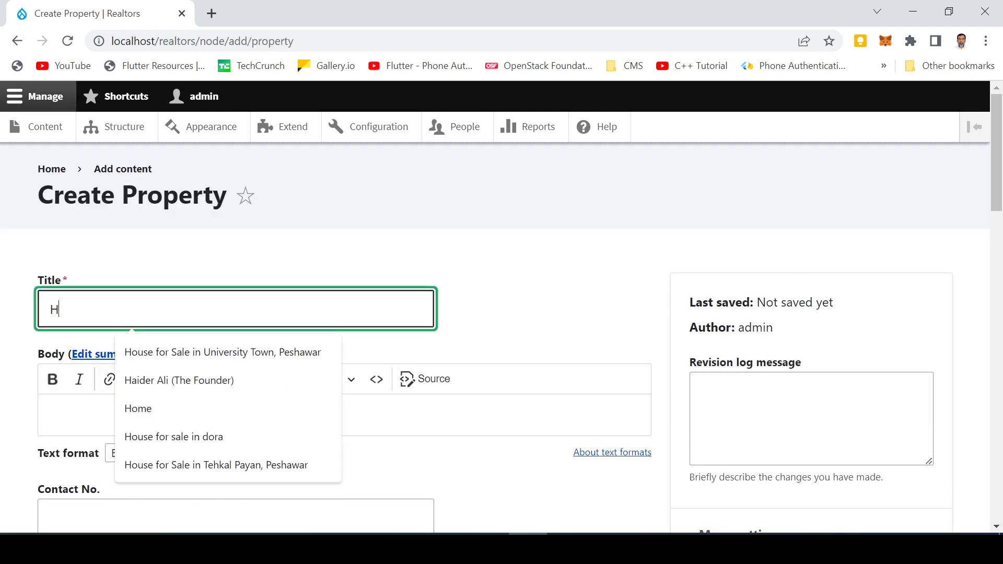
pyautogui.write('ouse for ren')
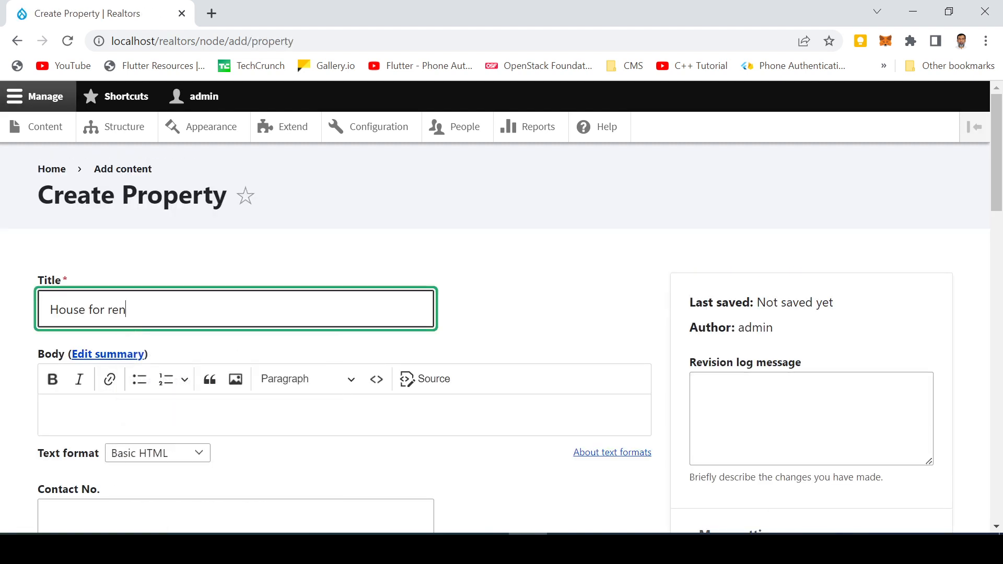
pyautogui.write('t in Wa')
pyautogui.write(' Raod')
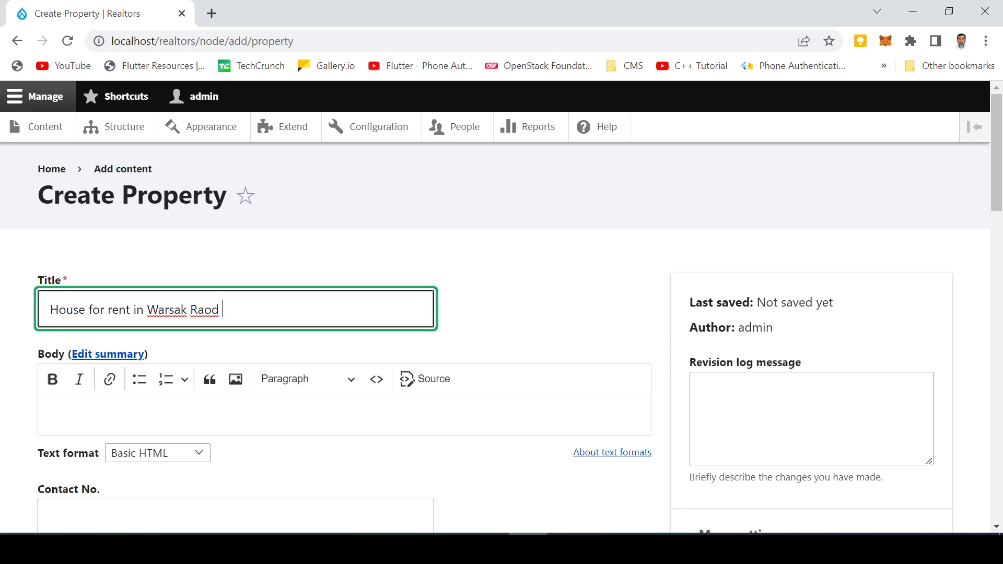
pyautogui.press('BackSpace')
pyautogui.press('BackSpace')
pyautogui.press('BackSpace')
pyautogui.press('BackSpace')
pyautogui.write('oad Peshawar')
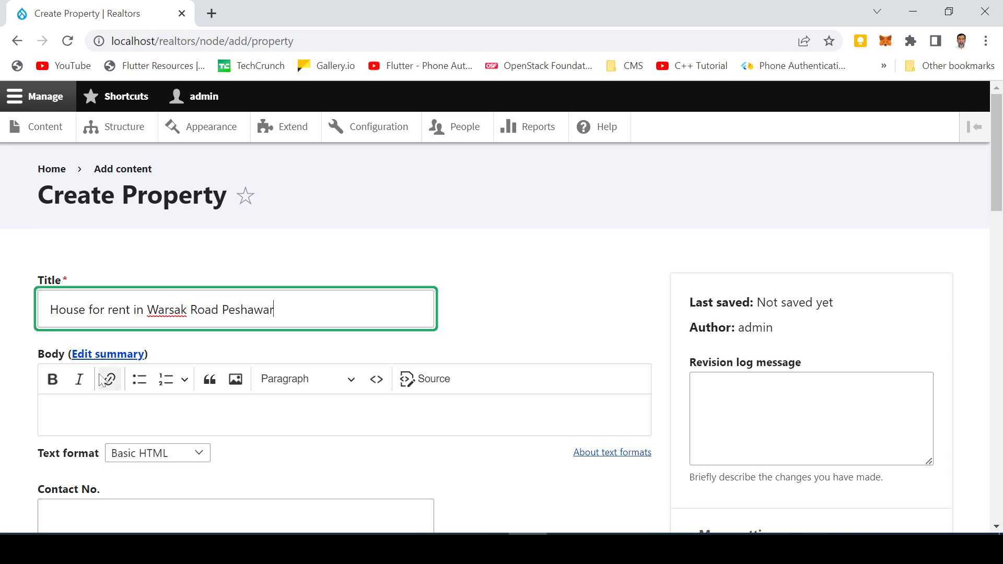
# Fill in the seller's contact number with the saved suggestion and set the covered area to 4200 SFT
pyautogui.scroll(-3, 79, 407)
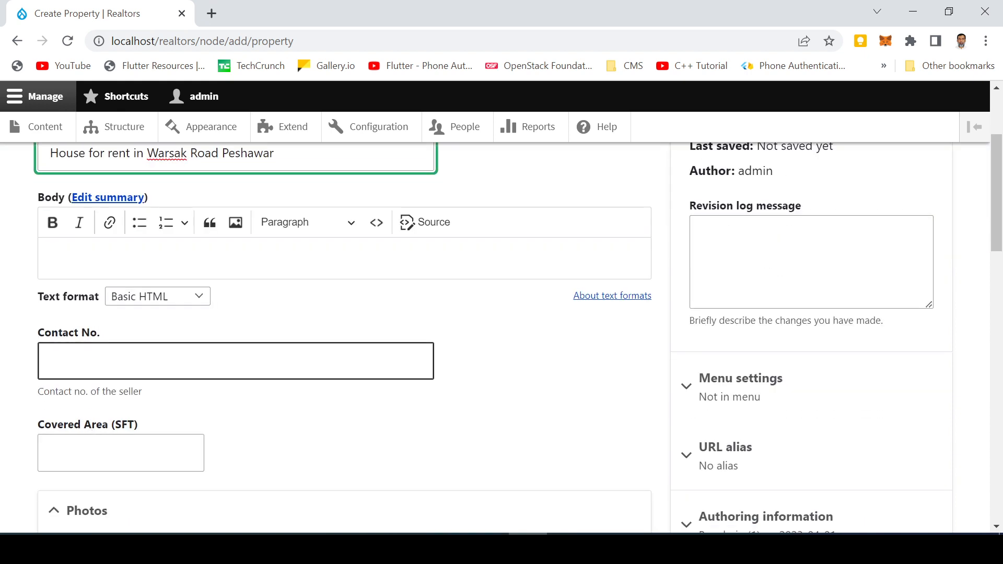
pyautogui.click(133, 362)
pyautogui.click(140, 405)
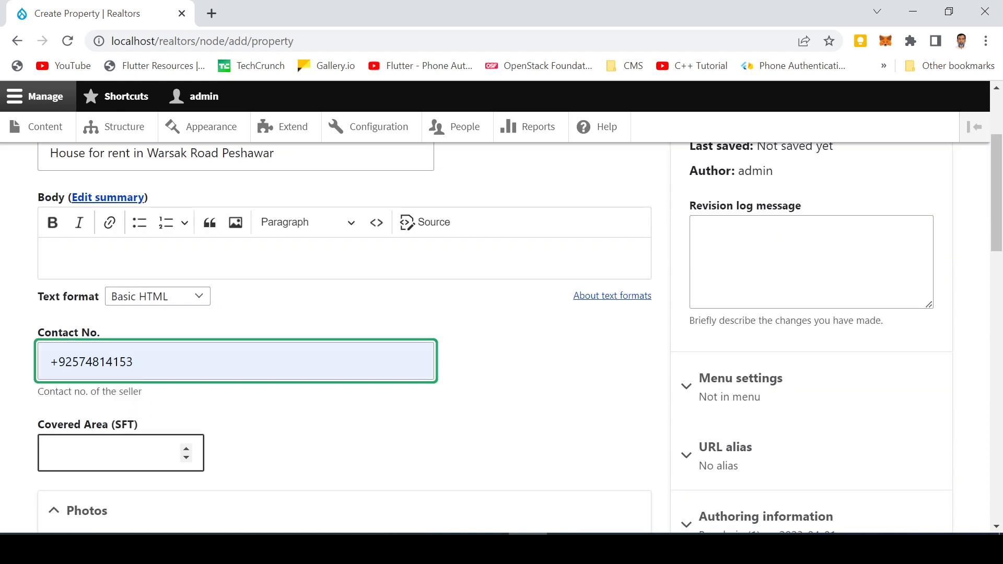
pyautogui.click(131, 452)
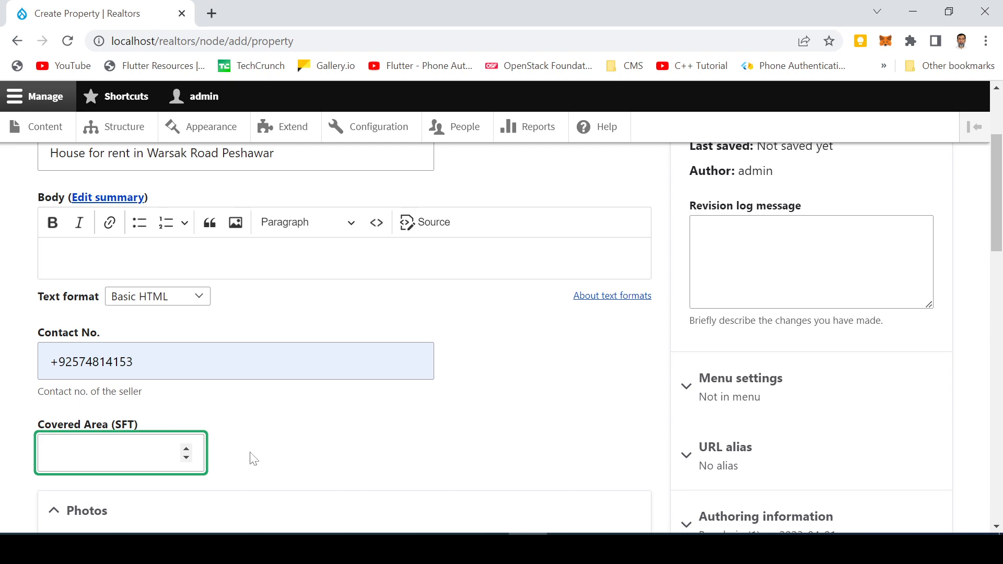
pyautogui.write('4200')
pyautogui.scroll(-5, 291, 410)
pyautogui.scroll(5, 206, 355)
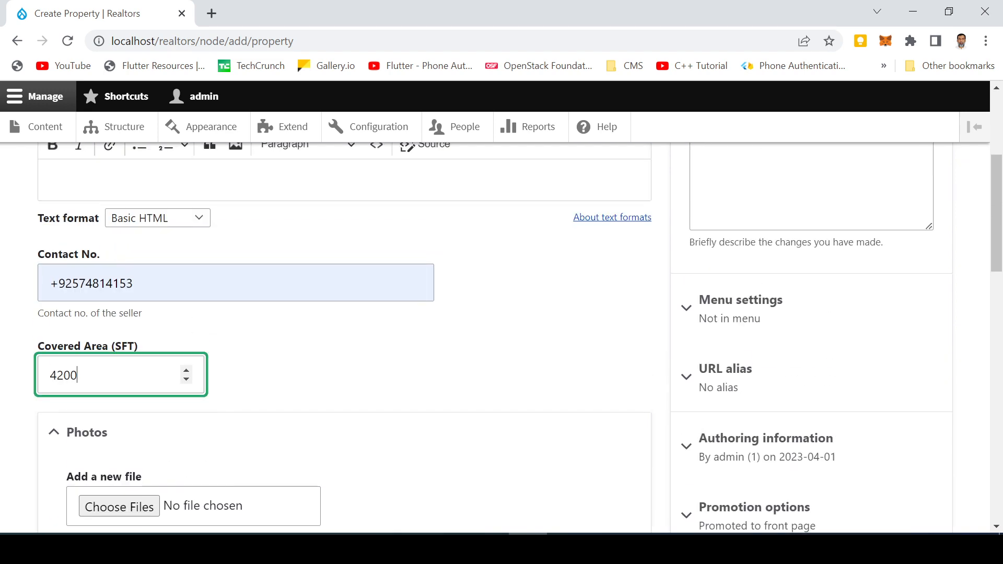
# Try to upload the image 02.webp as the property's photo
pyautogui.scroll(-3, 157, 344)
pyautogui.click(120, 347)
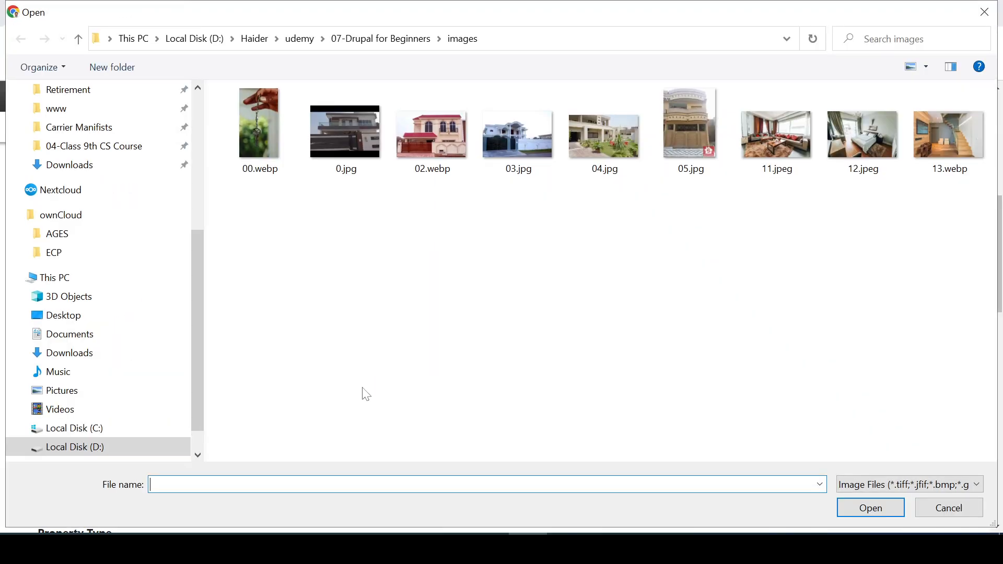
pyautogui.doubleClick(451, 140)
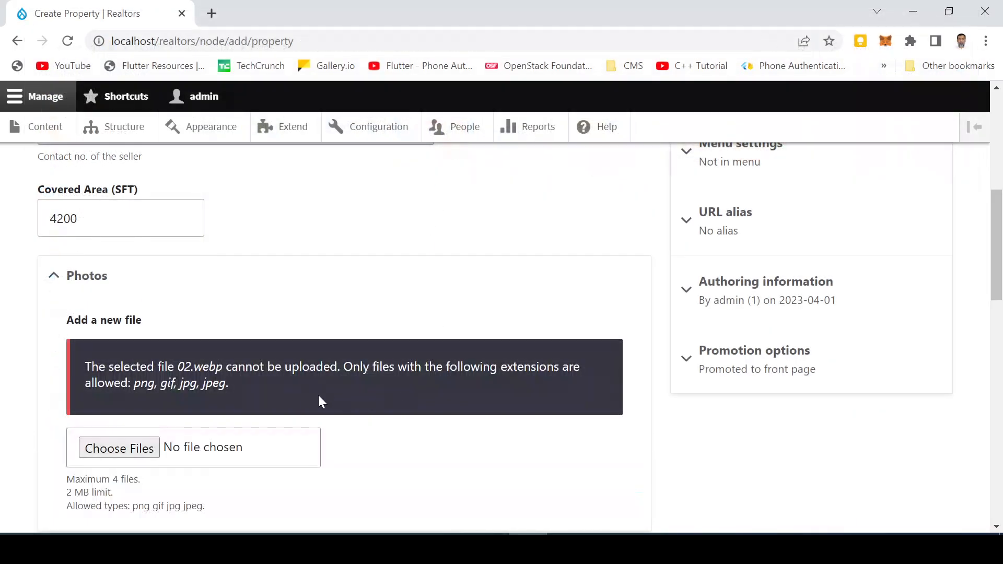
pyautogui.scroll(-4, 318, 403)
pyautogui.scroll(4, 312, 402)
# Upload 03.jpg as the property's photo and give it the alternative text "exterior view"
pyautogui.click(121, 447)
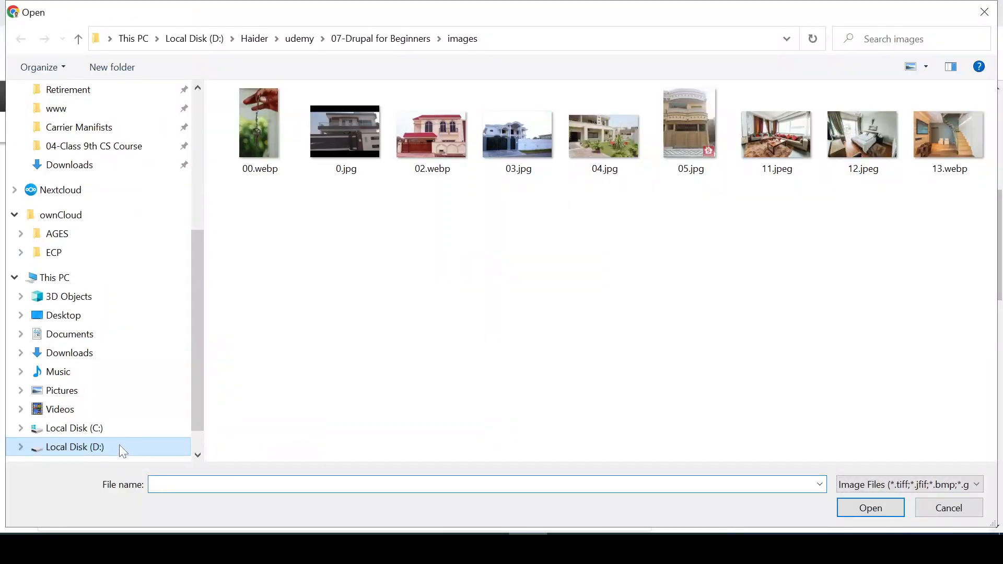
pyautogui.doubleClick(520, 133)
pyautogui.scroll(-2, 403, 295)
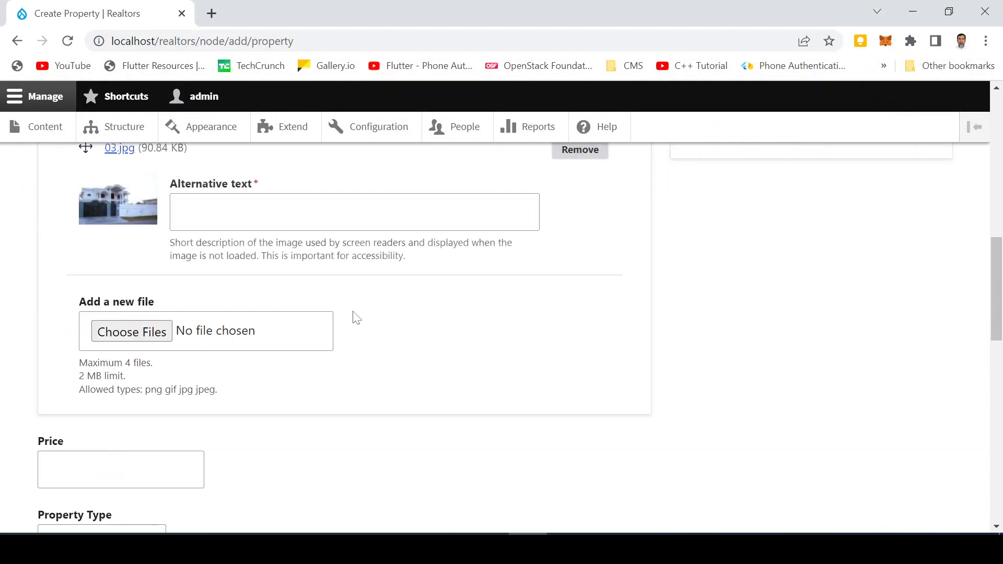
pyautogui.click(264, 212)
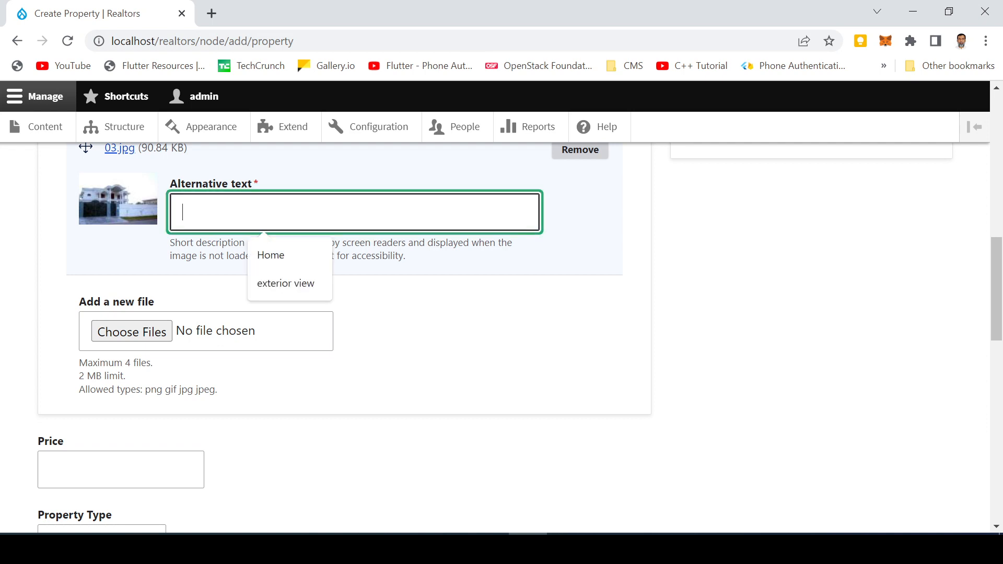
pyautogui.click(275, 290)
# Set the price to 50000 and the property type to House
pyautogui.scroll(-3, 401, 303)
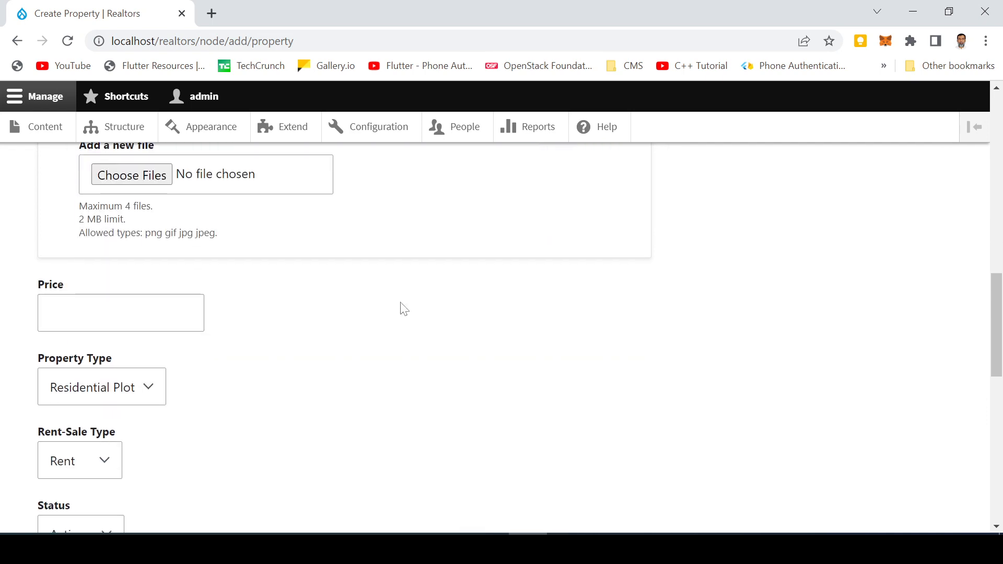
pyautogui.click(109, 313)
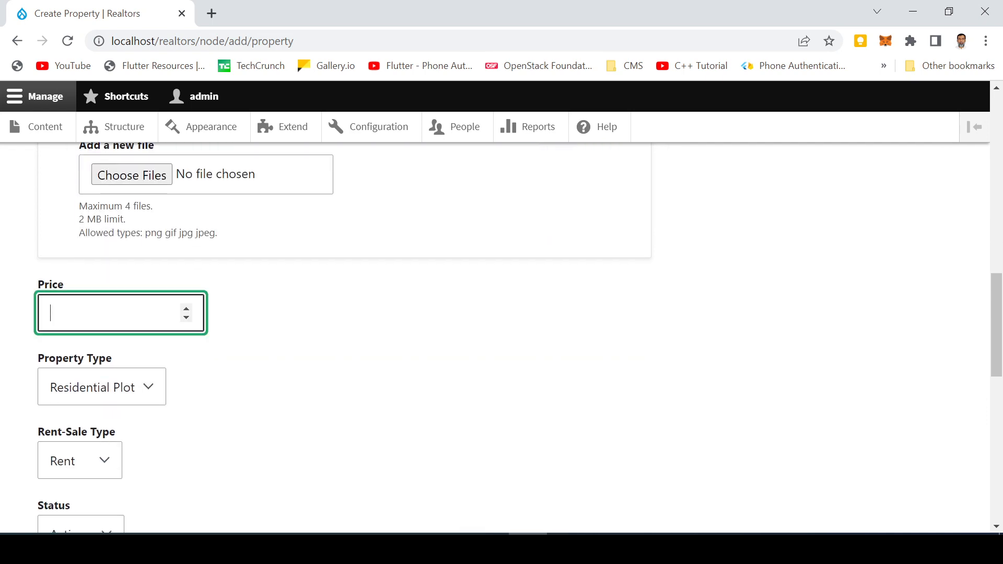
pyautogui.write('50000')
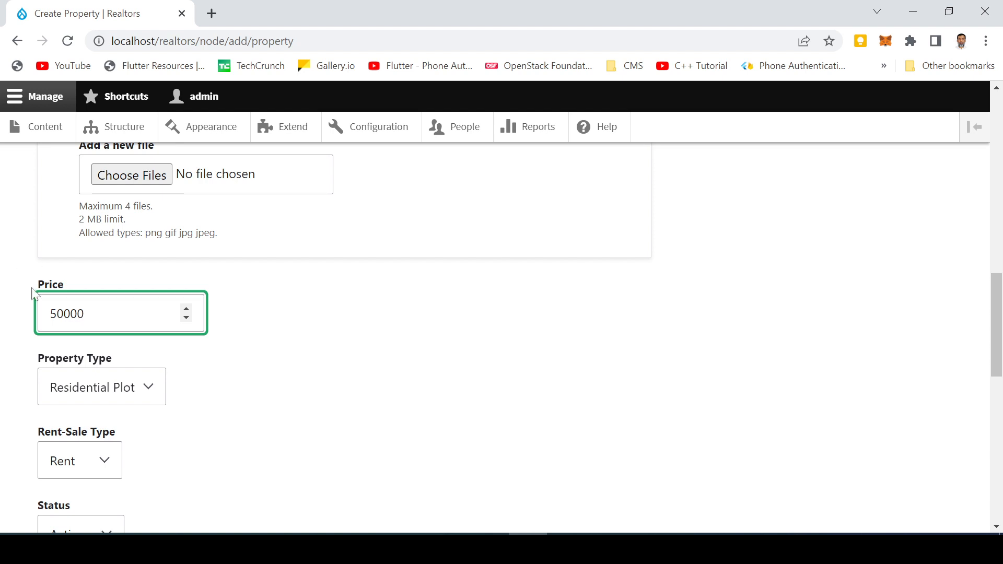
pyautogui.click(106, 383)
pyautogui.click(77, 468)
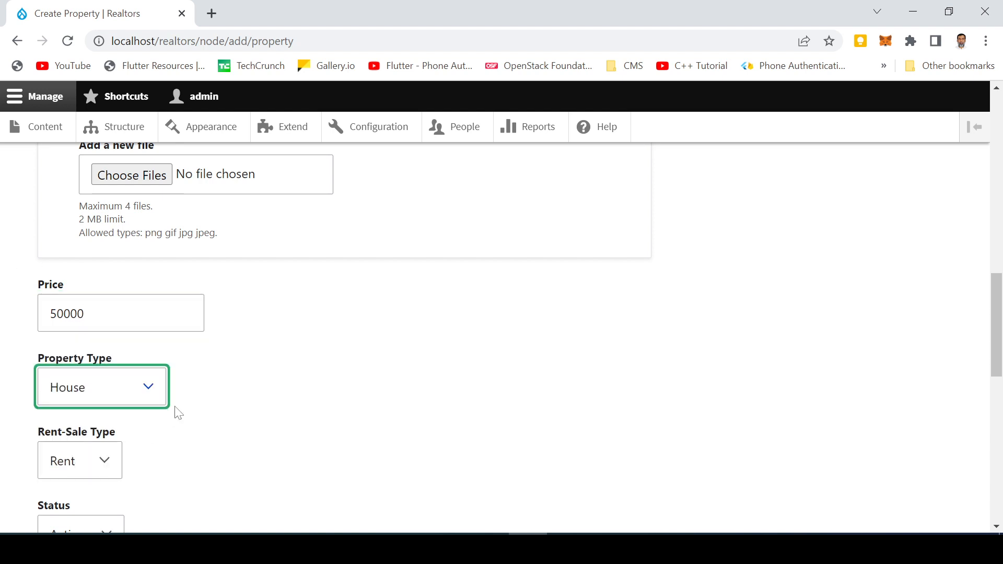
# Set the area to 15 Marla and fill in the property's address with the saved Warsak Road suggestion
pyautogui.scroll(-3, 178, 412)
pyautogui.scroll(-3, 125, 321)
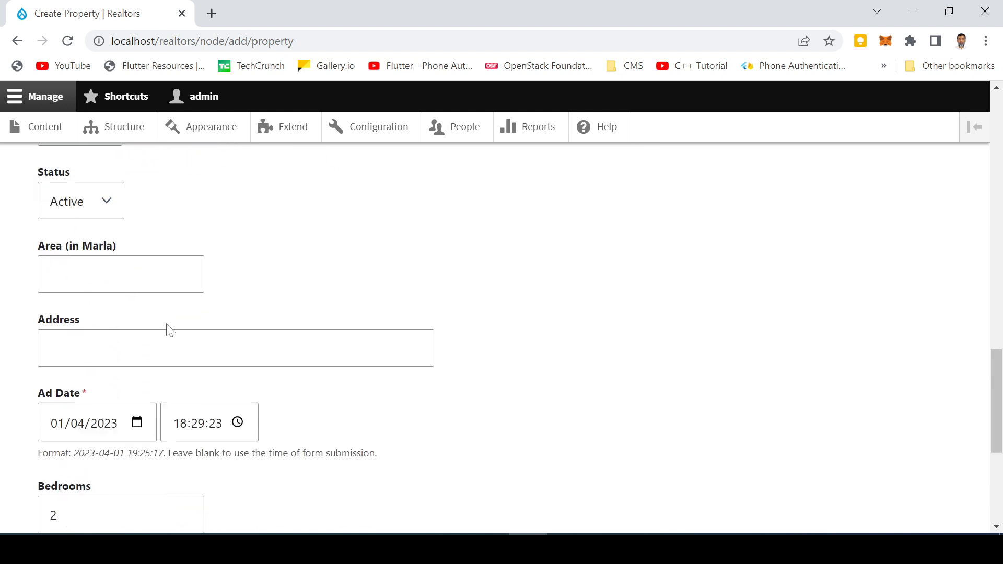
pyautogui.click(104, 216)
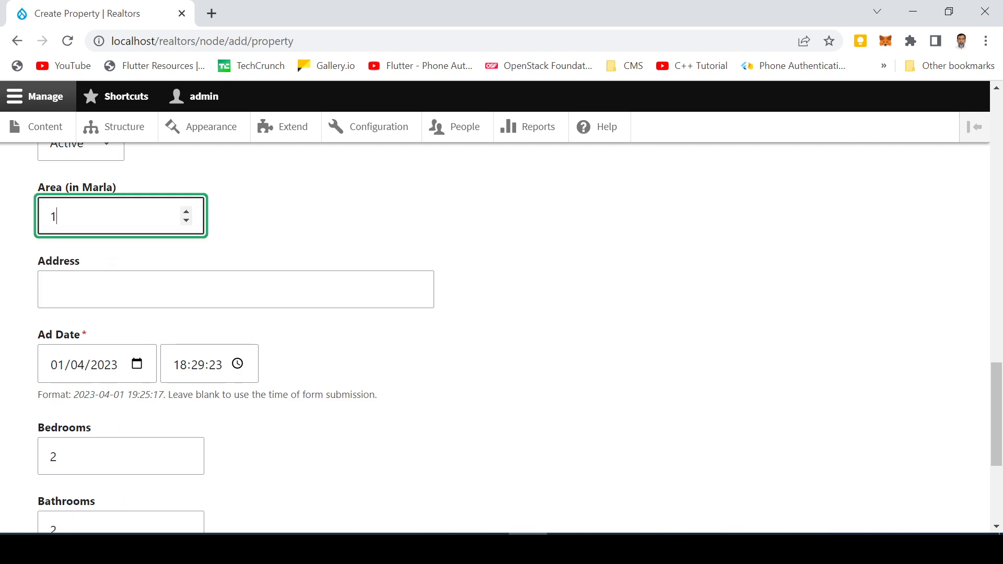
pyautogui.click(120, 289)
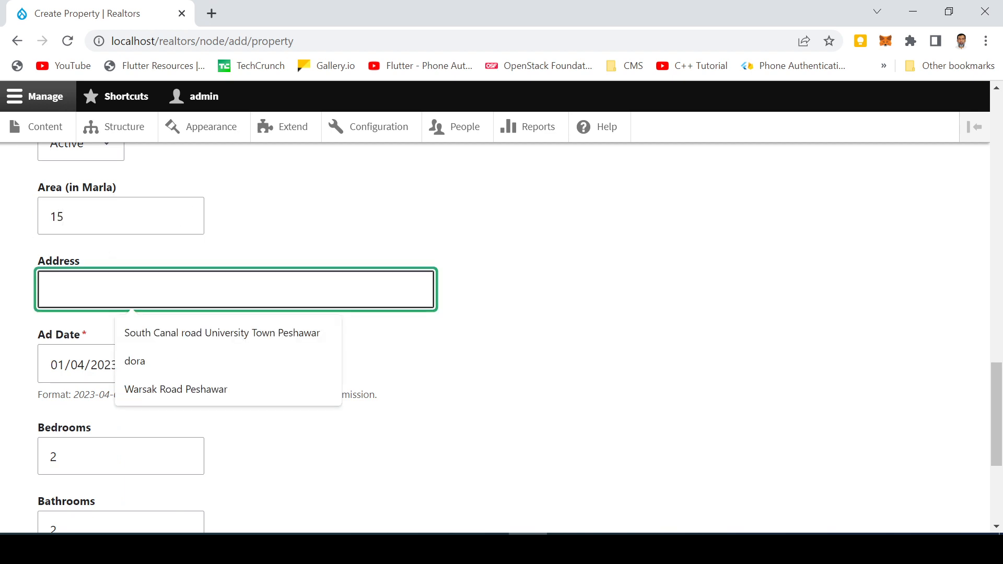
pyautogui.write('Wa')
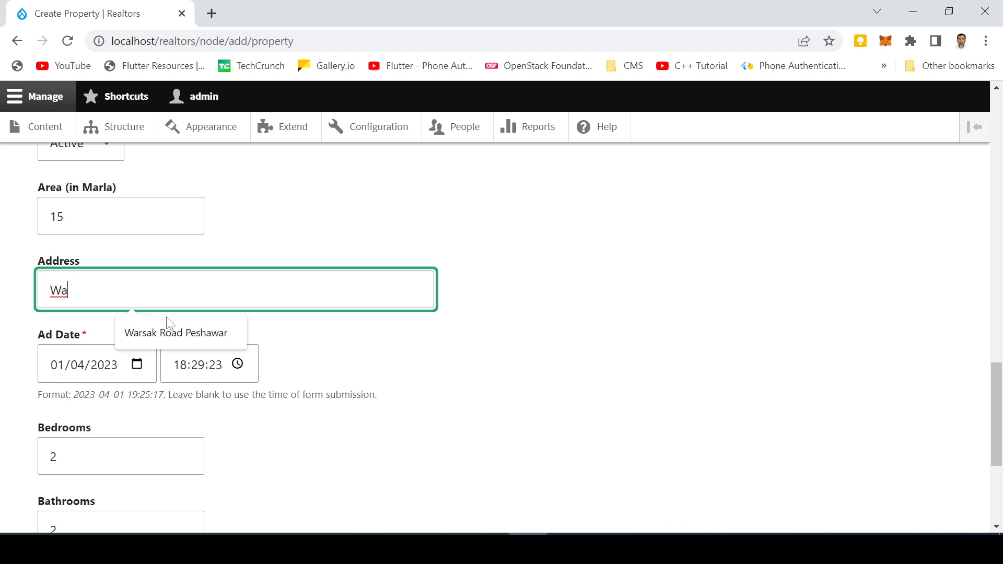
pyautogui.click(168, 332)
# Set the bedrooms to 5 and the bathrooms to 4, and save the property
pyautogui.scroll(-7, 218, 418)
pyautogui.moveTo(77, 222); pyautogui.dragTo(15, 222)
pyautogui.write('5')
pyautogui.press('Tab')
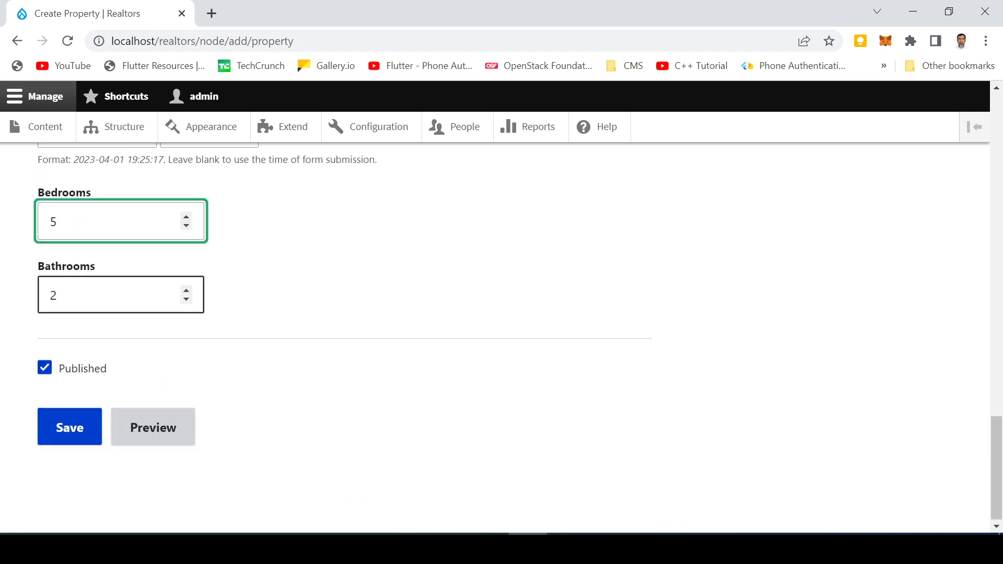
pyautogui.write('4')
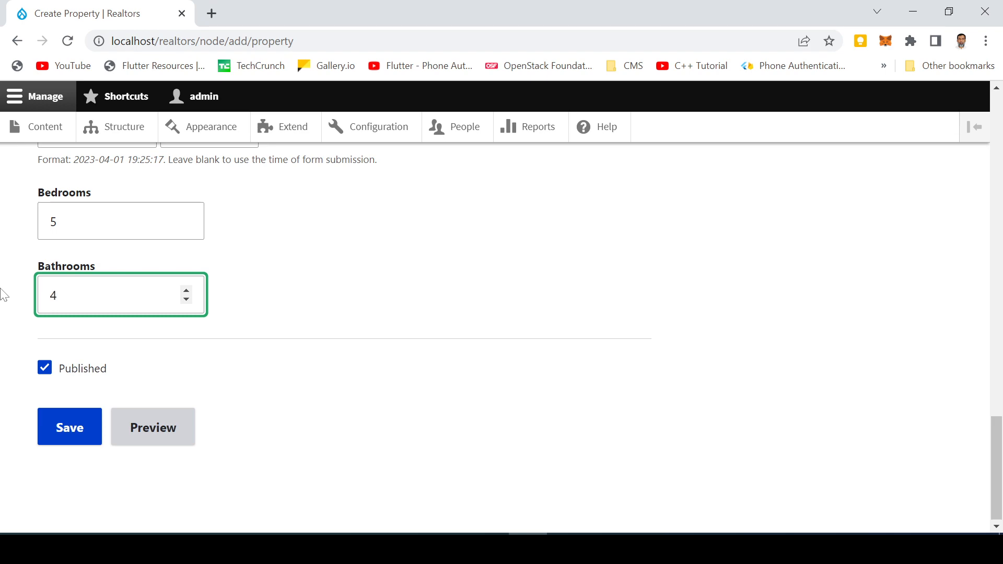
pyautogui.click(77, 429)
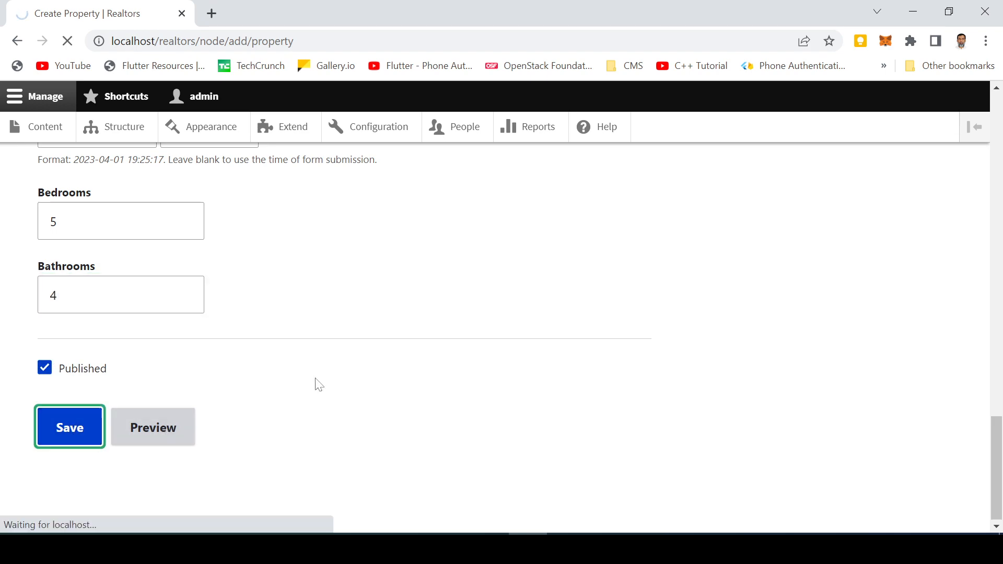
# Review the saved rental property's page, examining its photo, price and other field values
pyautogui.scroll(-12, 314, 365)
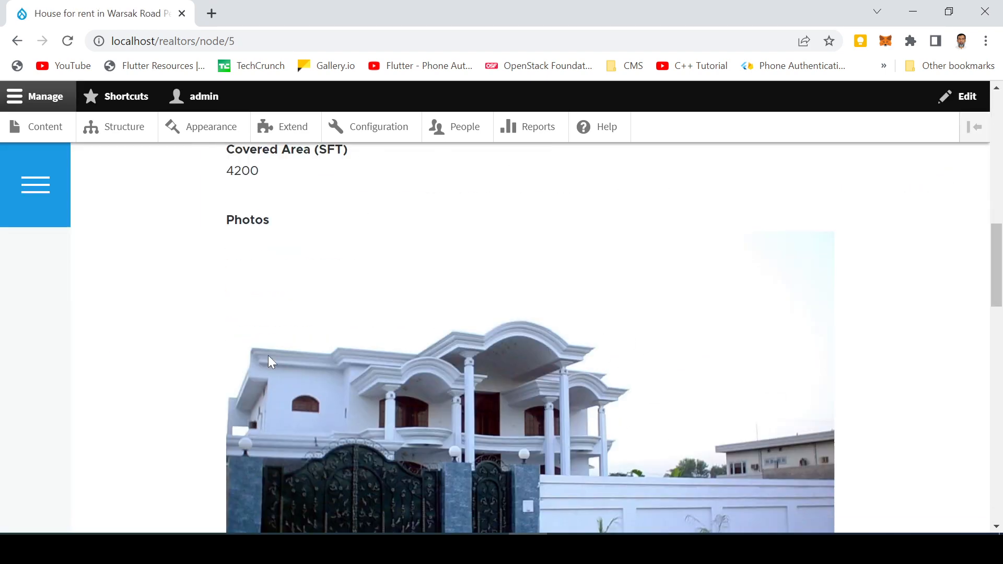
pyautogui.scroll(-14, 251, 371)
pyautogui.scroll(9, 167, 312)
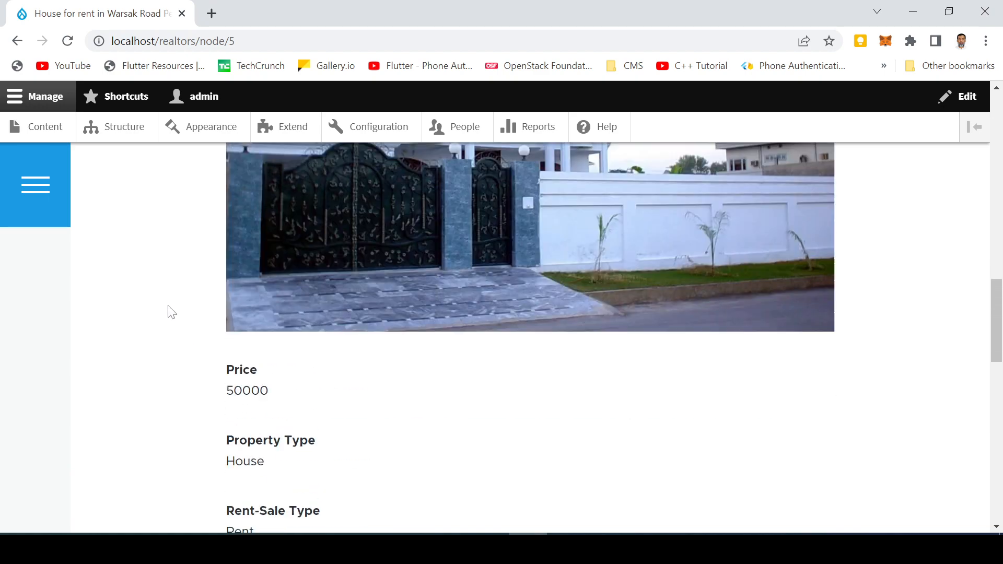
pyautogui.scroll(17, 128, 278)
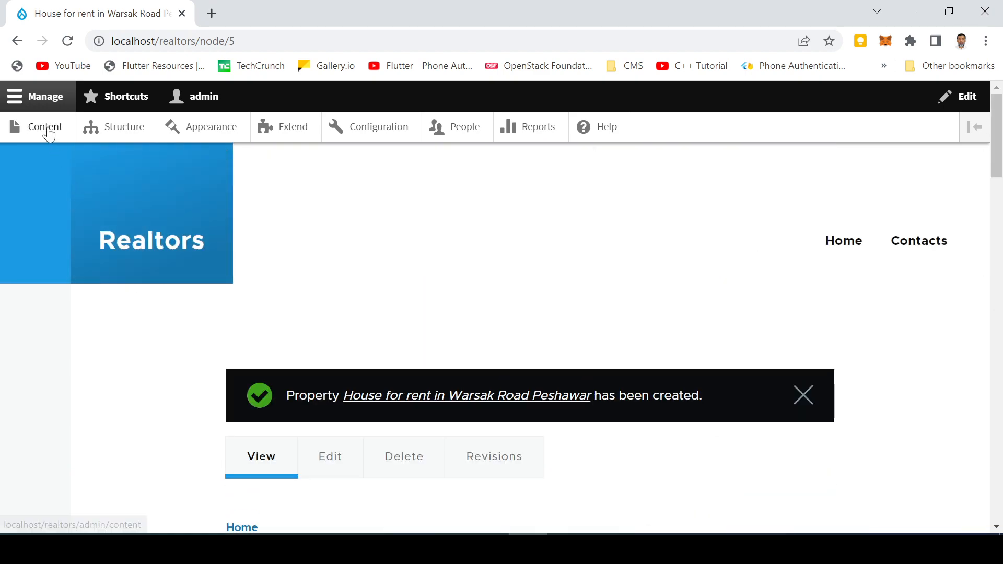
# Start adding a further content item of the Property type from the site's content overview
pyautogui.click(48, 135)
pyautogui.click(86, 307)
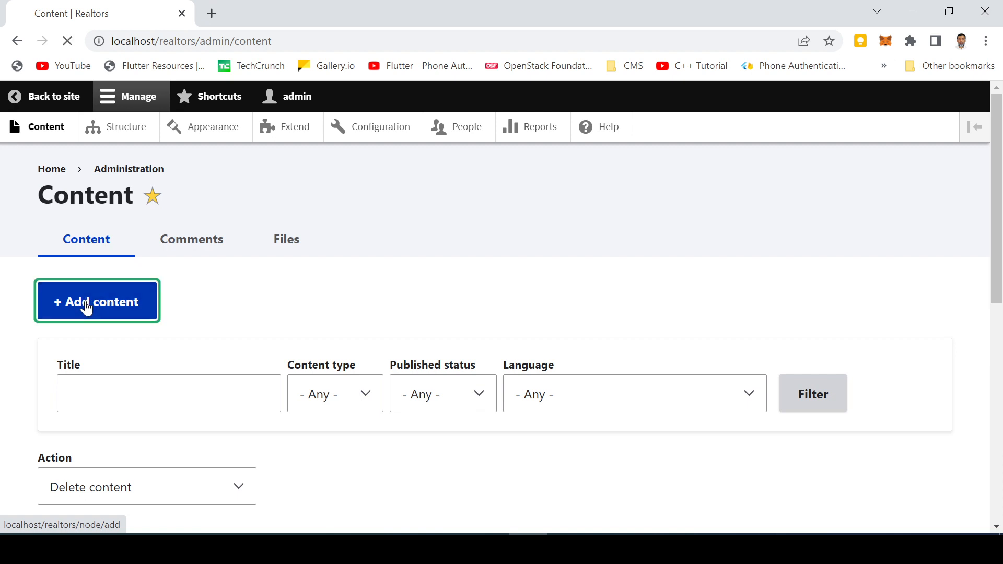
pyautogui.click(97, 413)
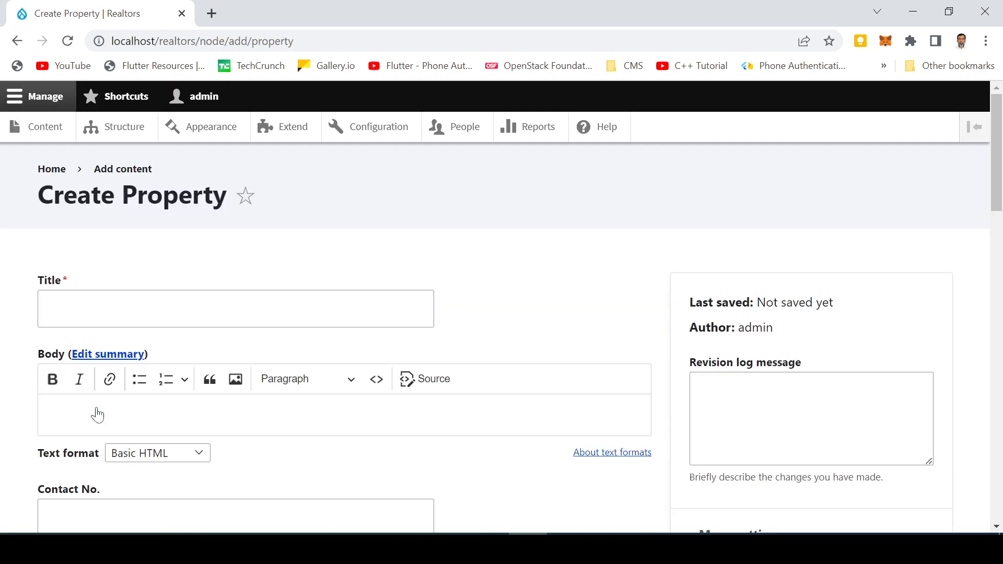
# Title the new property "House for Sale"
pyautogui.click(124, 311)
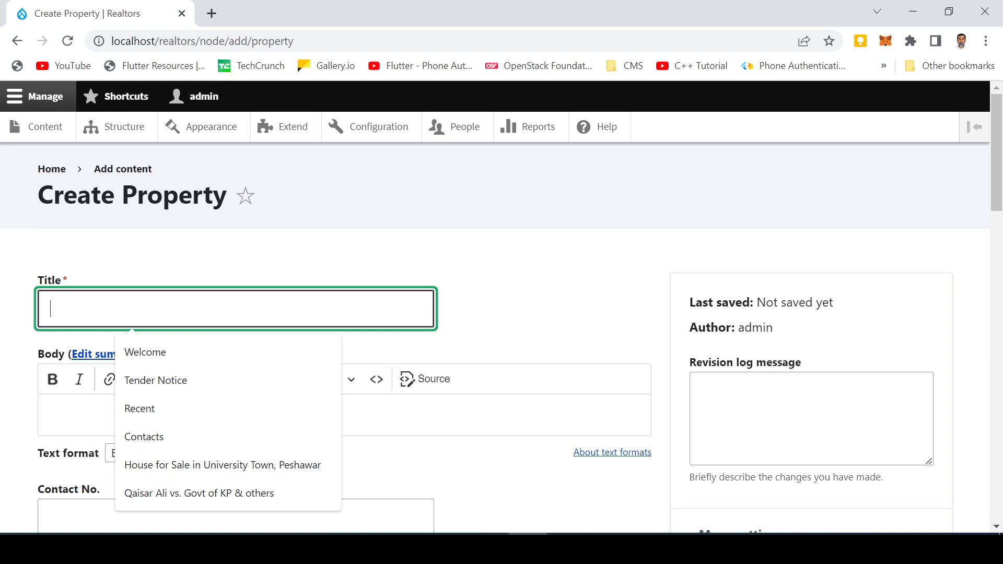
pyautogui.write('House for')
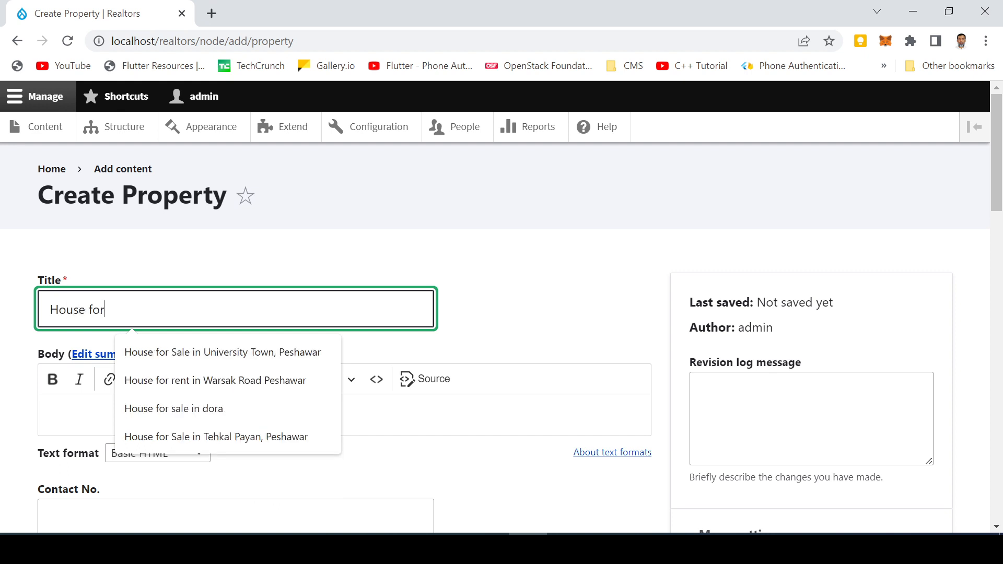
pyautogui.write('Sale')
pyautogui.click(91, 406)
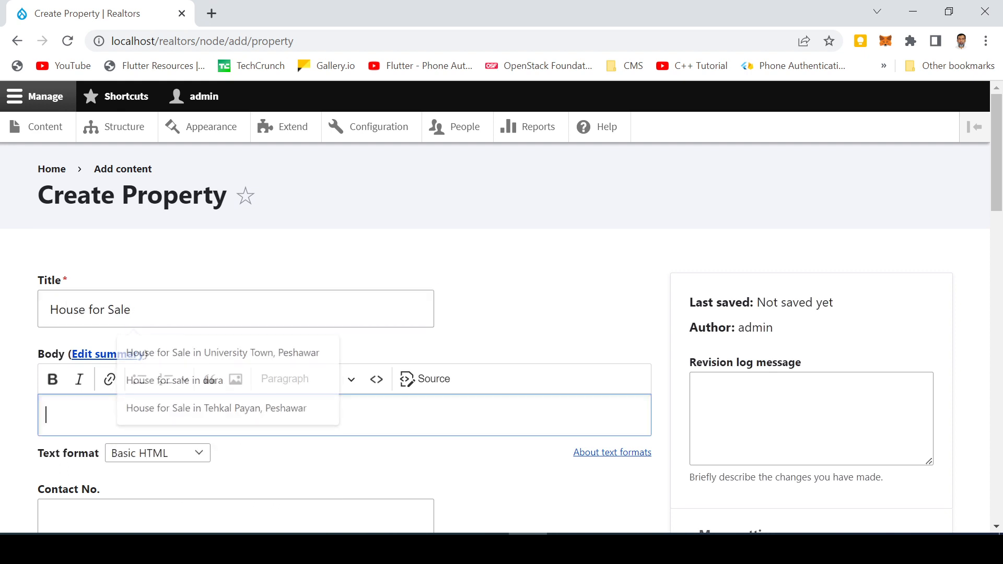
# Enter the seller's contact number, starting from the shorter previously used entry and adding the country code and extra digits before it
pyautogui.scroll(-3, 92, 406)
pyautogui.click(111, 366)
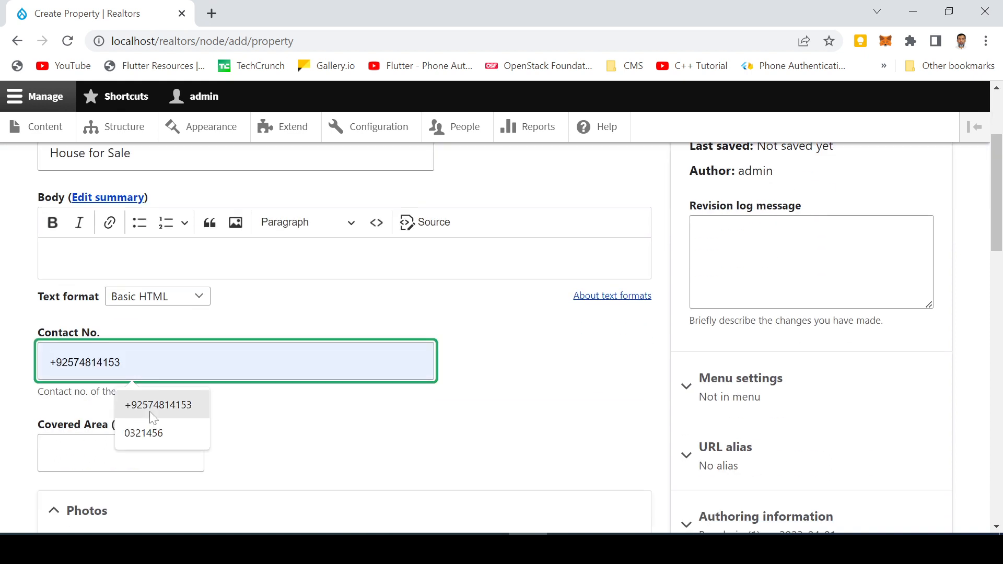
pyautogui.click(146, 432)
pyautogui.scroll(-2, 120, 416)
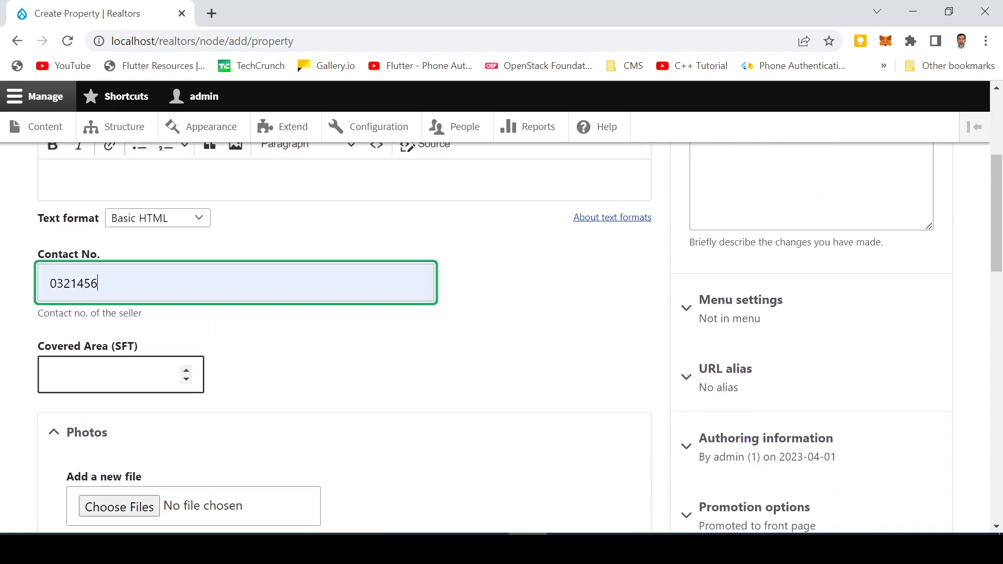
pyautogui.click(115, 374)
pyautogui.click(50, 283)
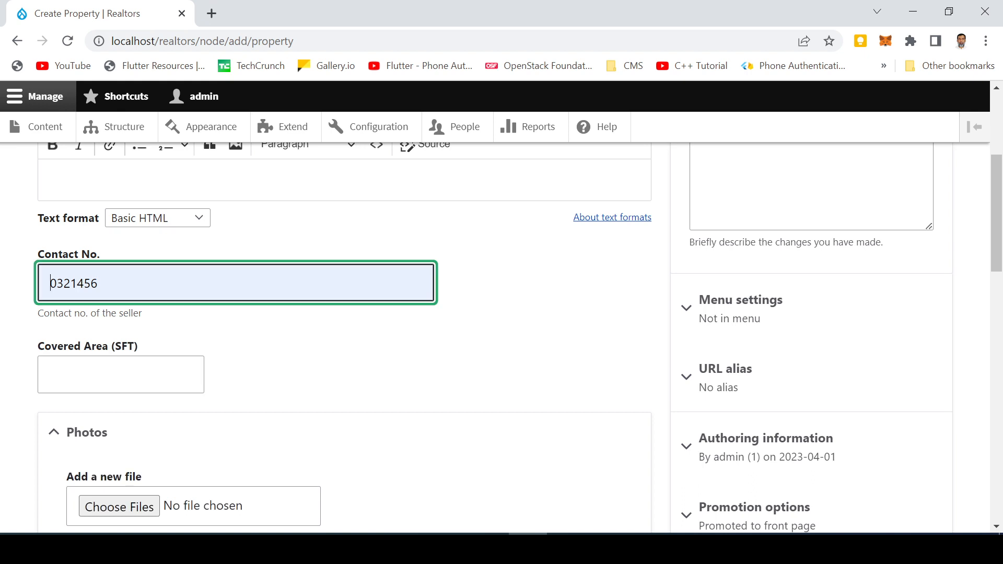
pyautogui.write('+92')
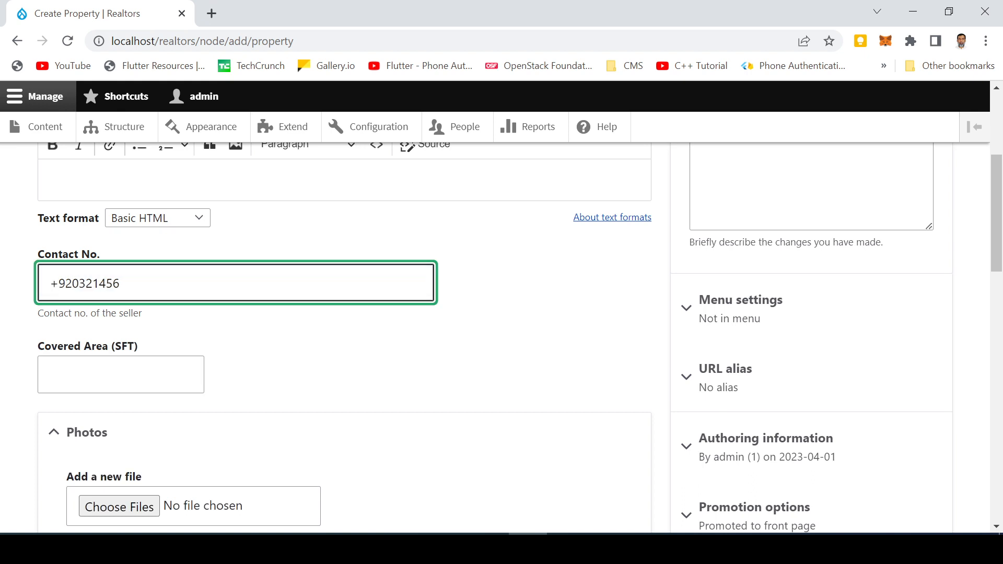
pyautogui.write('58241')
pyautogui.press('Tab')
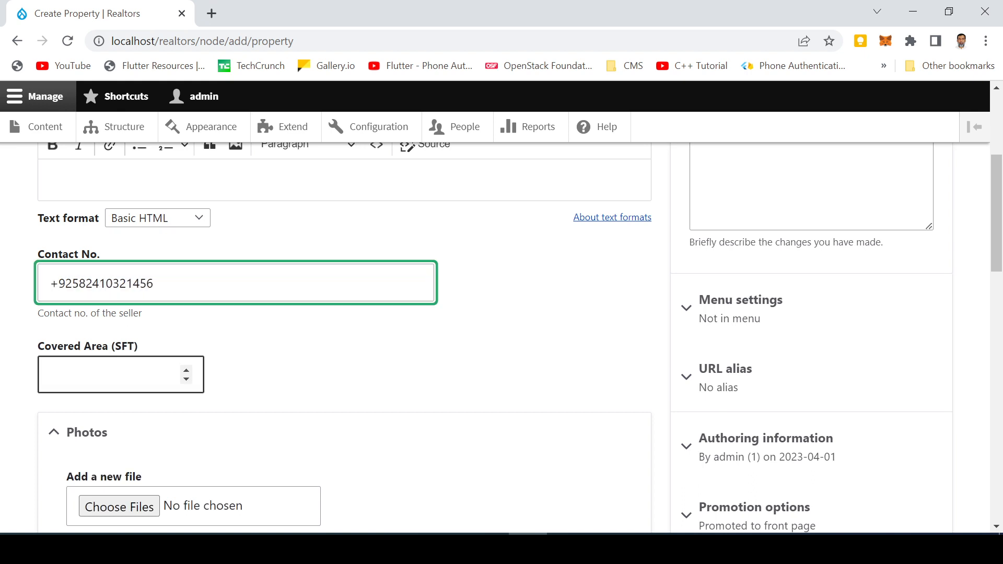
# Set the covered area of the house to 3500 SFT
pyautogui.press('Tab')
pyautogui.write('35')
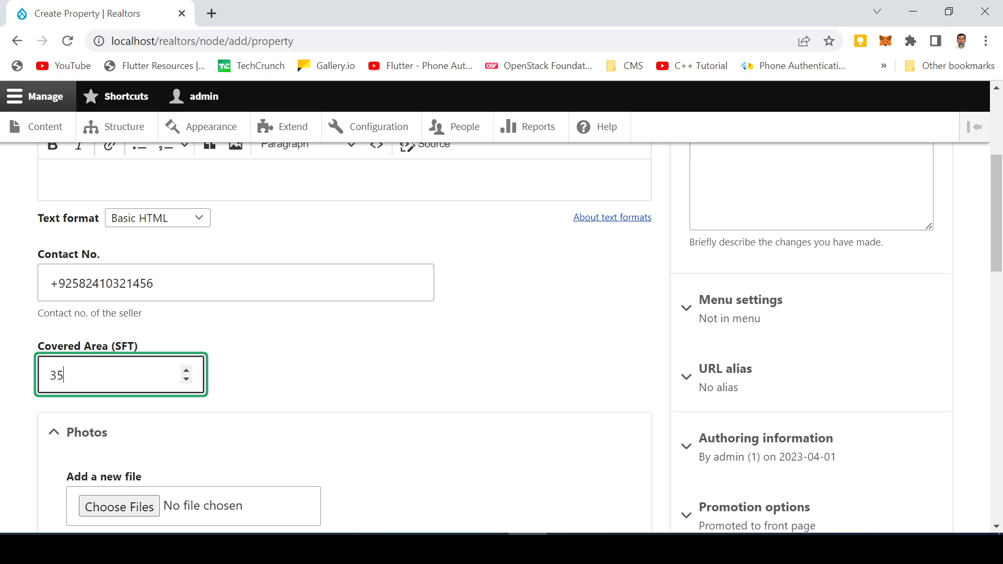
pyautogui.write('00')
# Upload 05.jpg as the property's photo and give it the alternative text "exterior view"
pyautogui.scroll(-3, 345, 339)
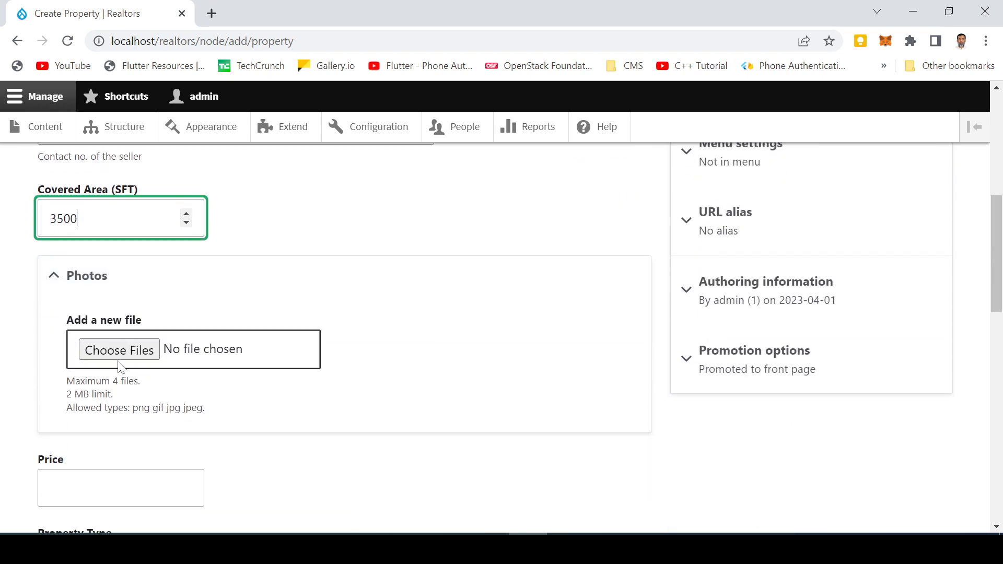
pyautogui.click(135, 351)
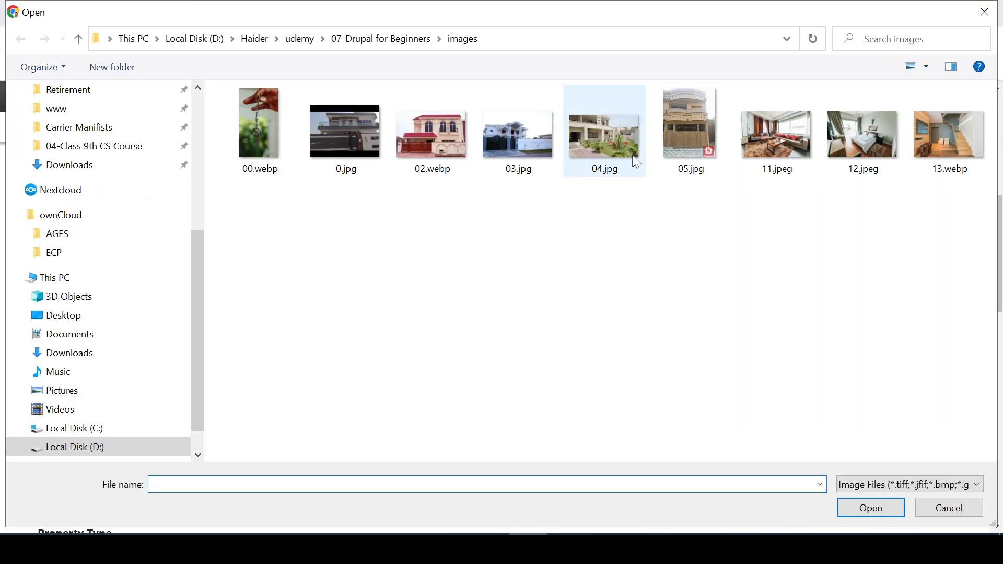
pyautogui.doubleClick(684, 137)
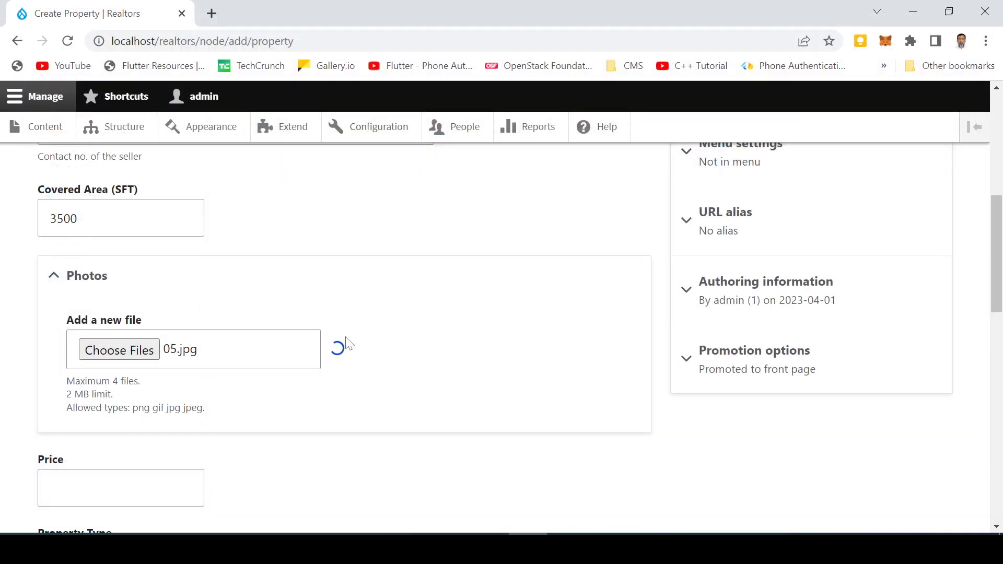
pyautogui.scroll(-3, 190, 425)
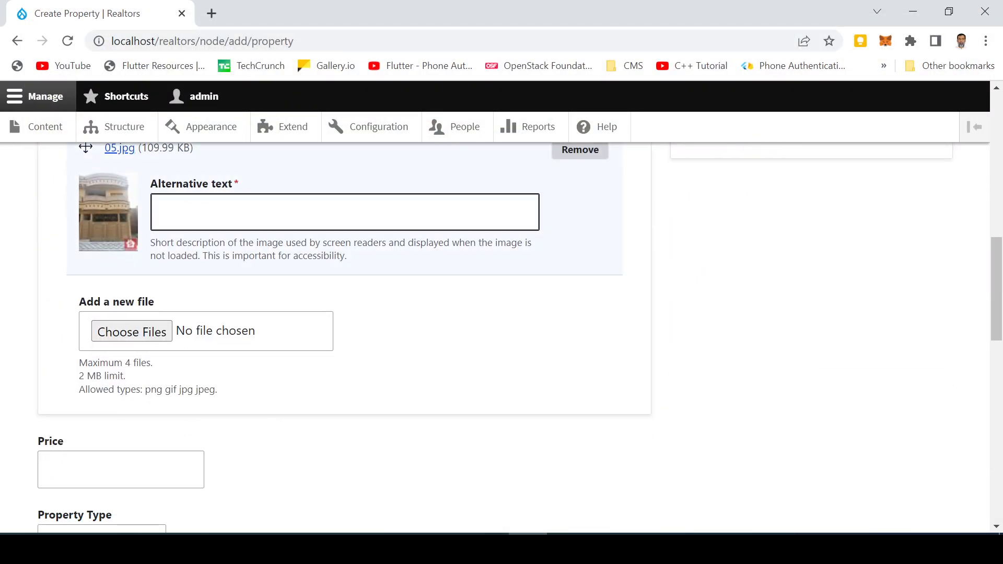
pyautogui.click(196, 212)
pyautogui.click(274, 258)
# Set the price to 30000 and the property type to House
pyautogui.scroll(-2, 204, 401)
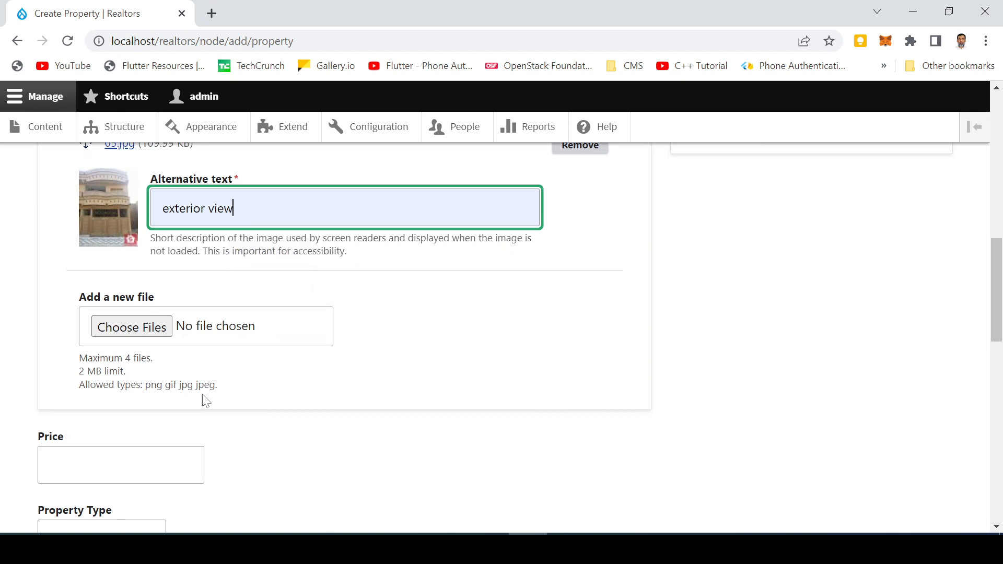
pyautogui.click(124, 314)
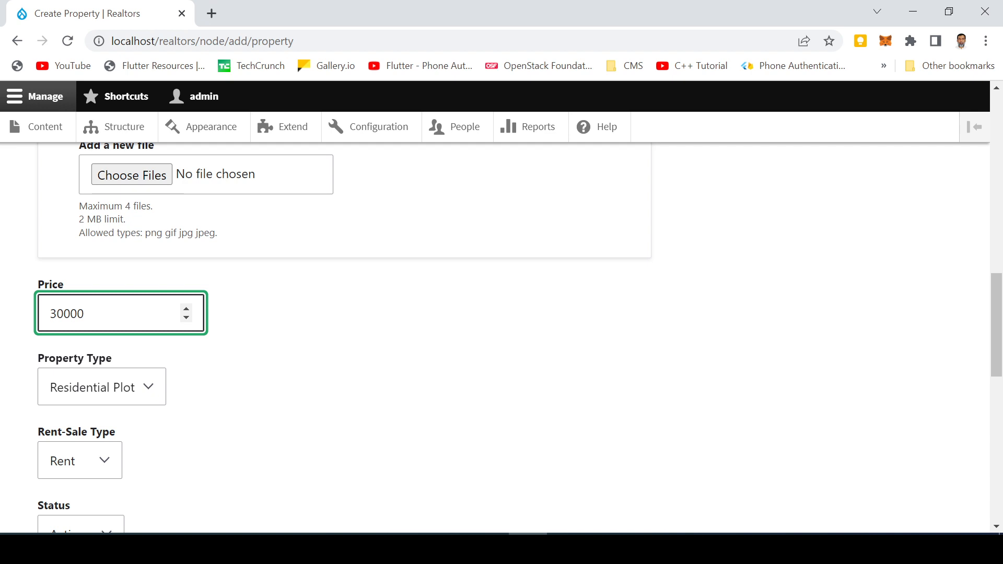
pyautogui.click(84, 386)
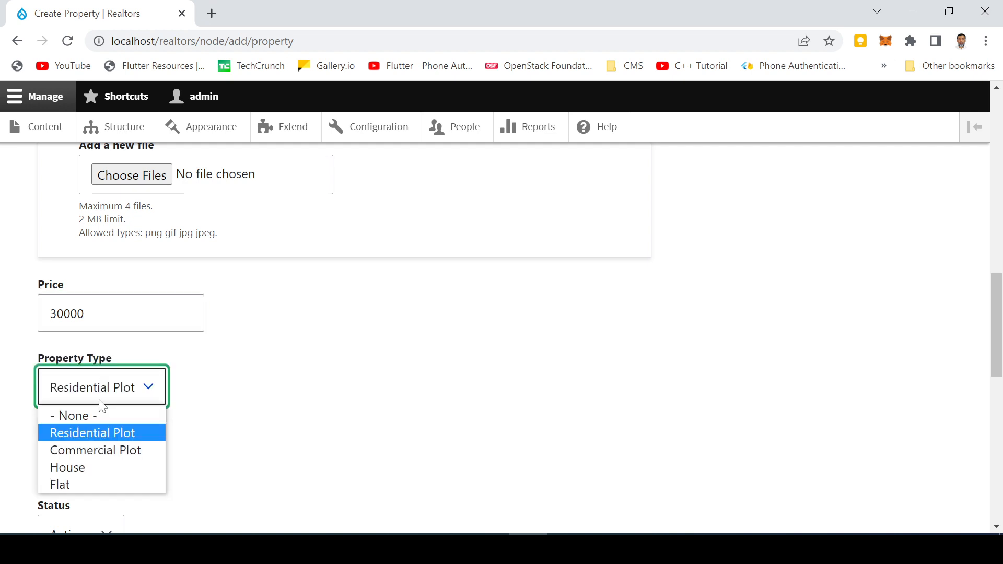
pyautogui.click(83, 467)
# Set the area to 5 Marla and enter "University Town Peshawar" as the property's address
pyautogui.scroll(-3, 133, 460)
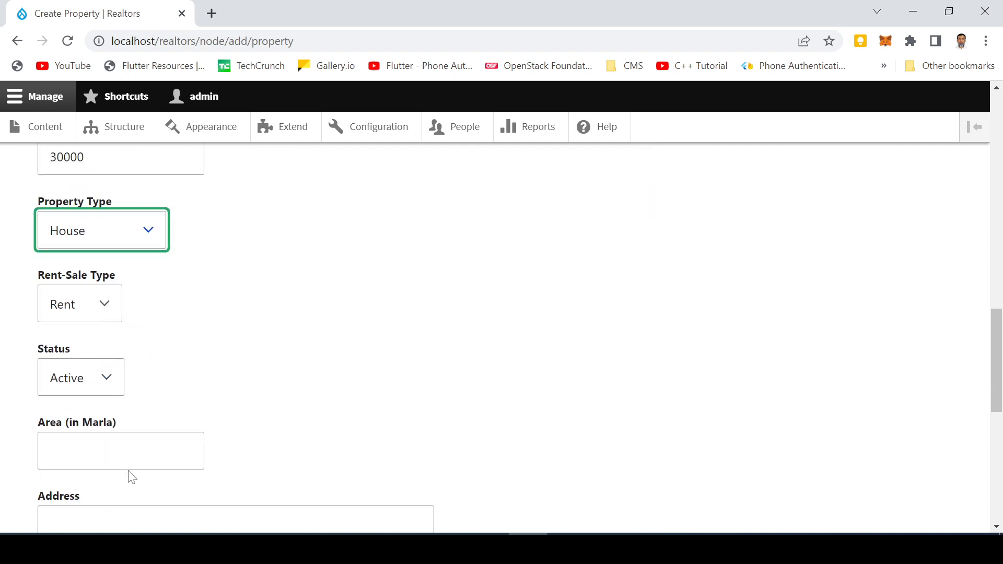
pyautogui.scroll(-2, 167, 386)
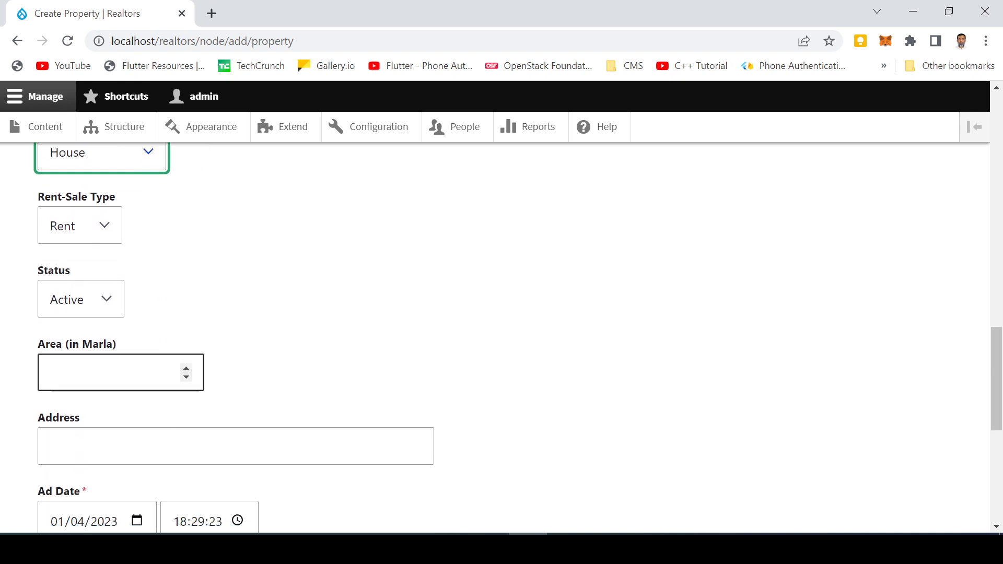
pyautogui.click(105, 373)
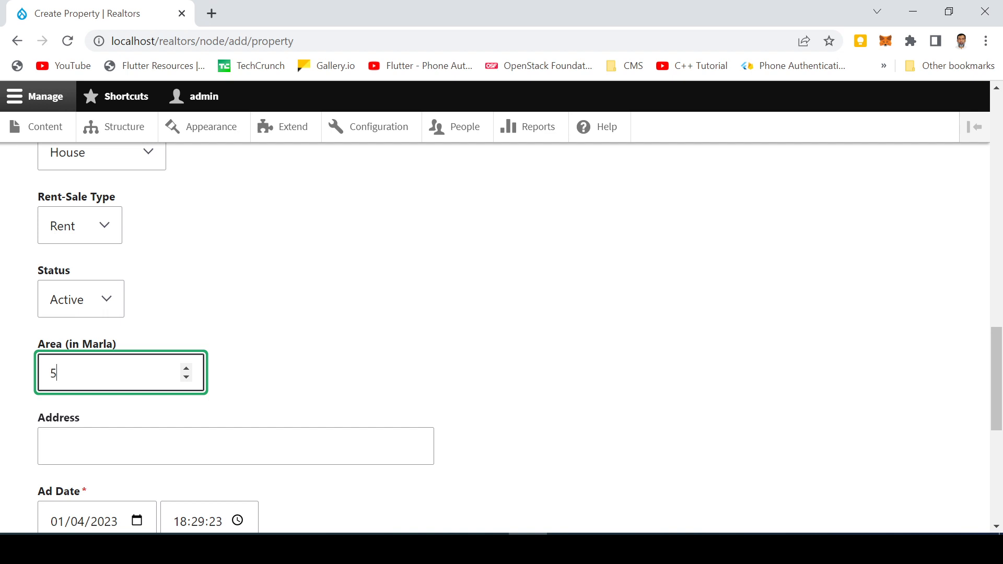
pyautogui.click(131, 446)
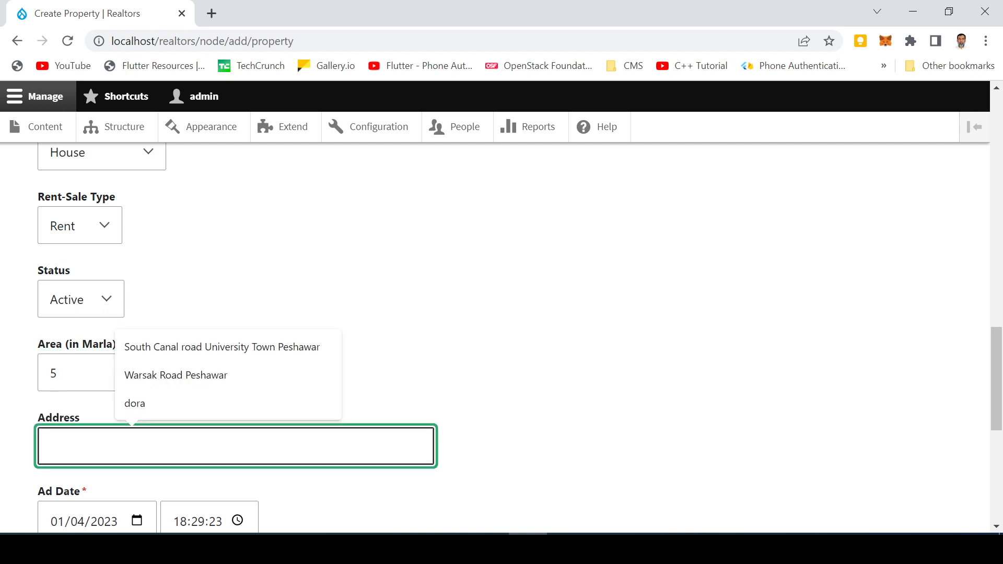
pyautogui.write('University Town Peshawar')
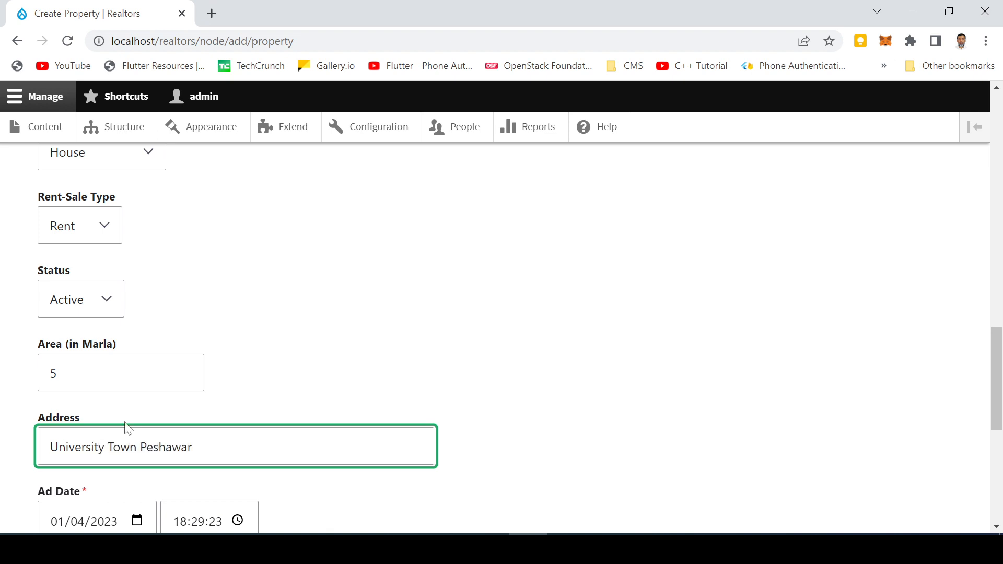
# Set the number of bedrooms to 3 and save the property
pyautogui.scroll(-5, 124, 425)
pyautogui.moveTo(59, 300); pyautogui.dragTo(19, 300)
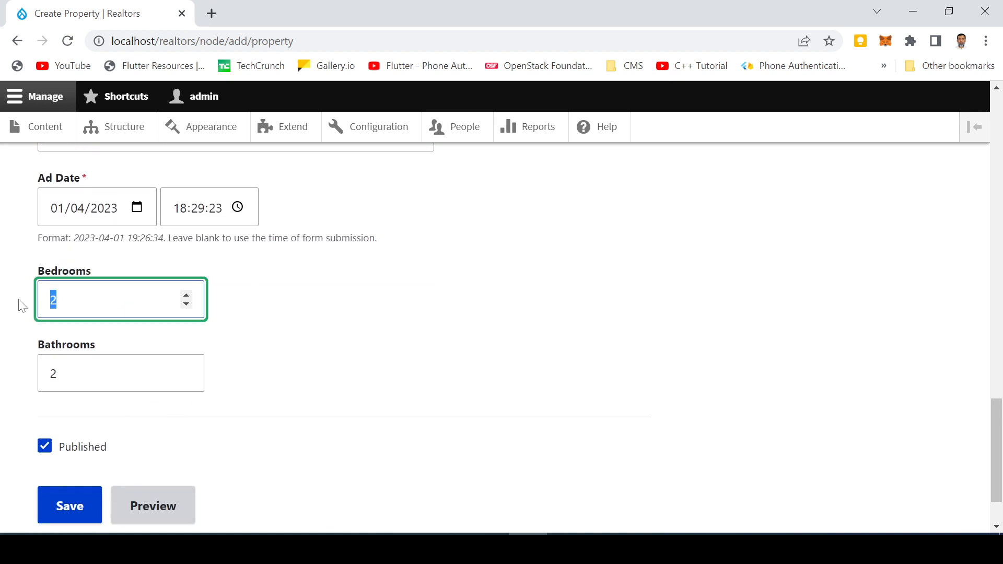
pyautogui.write('3')
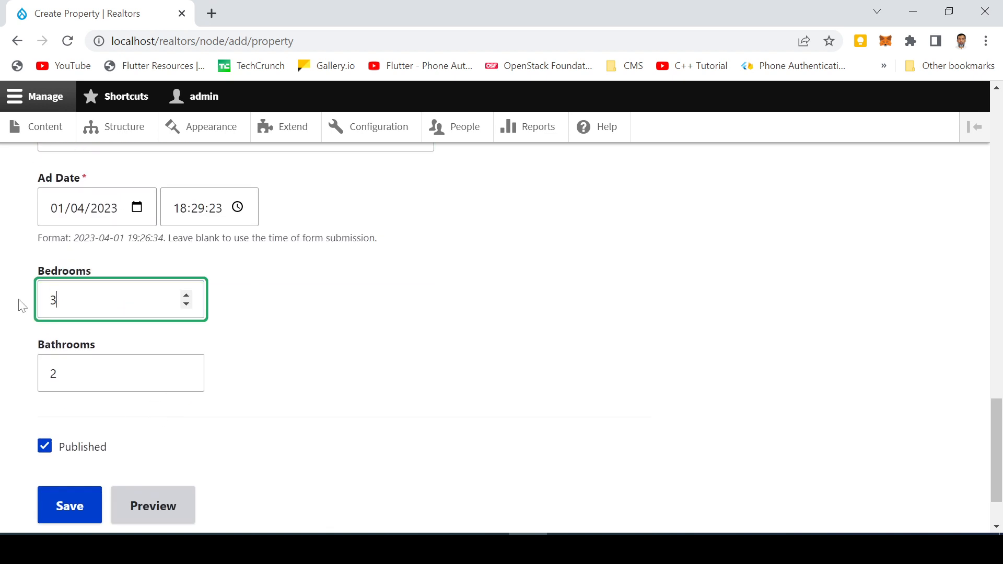
pyautogui.click(71, 509)
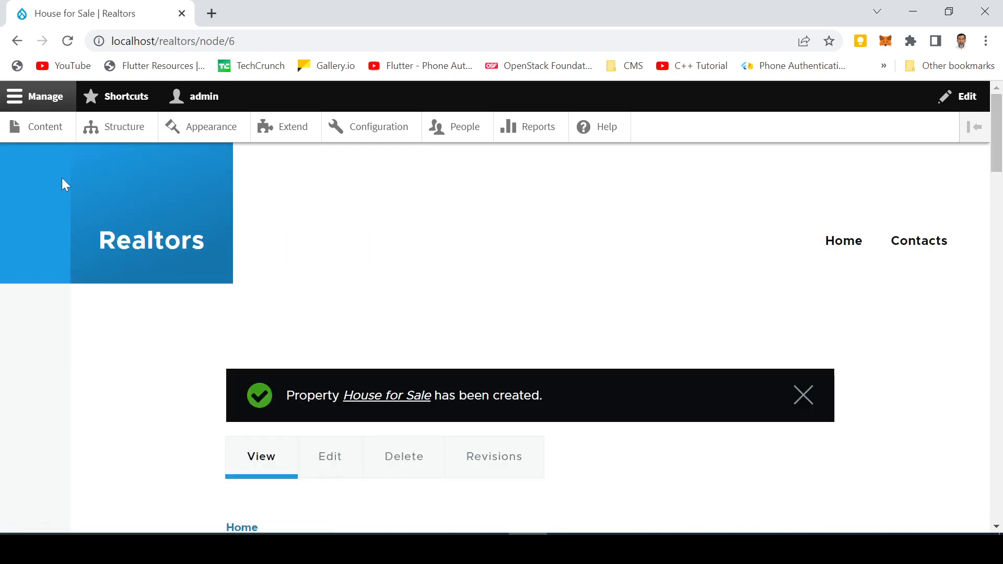
# Look over the saved house's page and start another Property content item from the content overview
pyautogui.scroll(-8, 134, 260)
pyautogui.scroll(9, 128, 255)
pyautogui.click(49, 131)
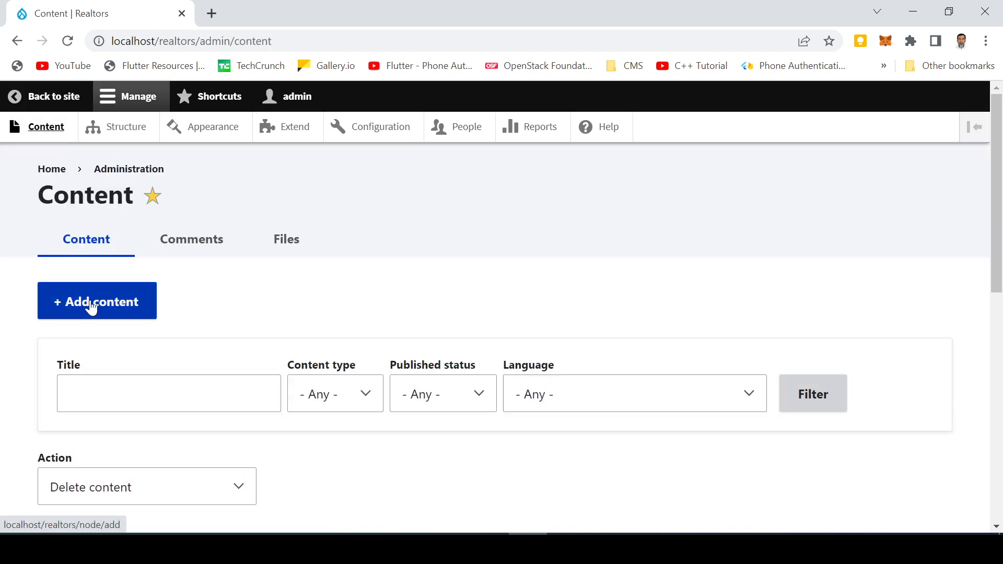
pyautogui.click(91, 306)
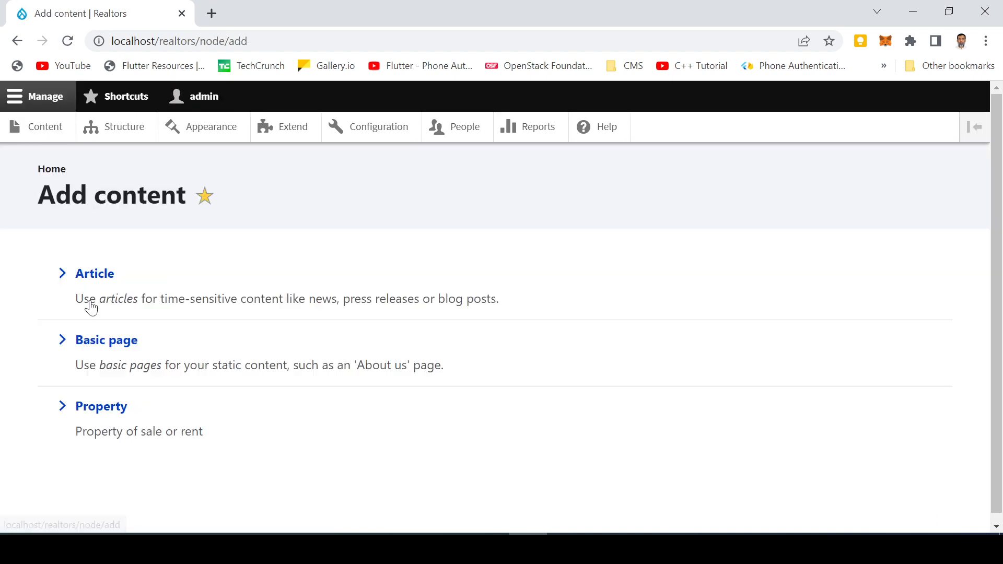
pyautogui.click(96, 413)
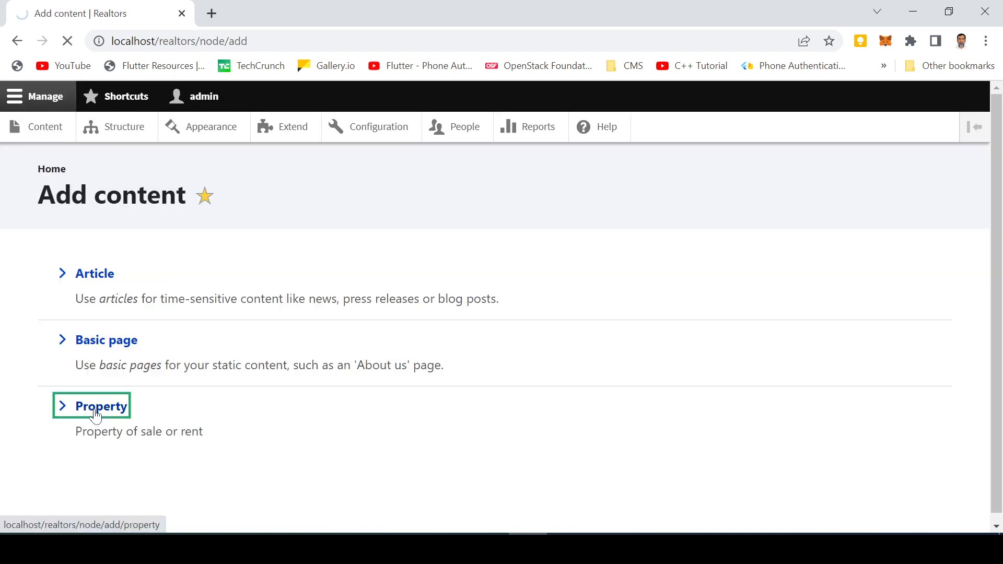
# Title the new property "Plot for Sale" and fill in the seller's contact number from the previously used entries
pyautogui.click(221, 309)
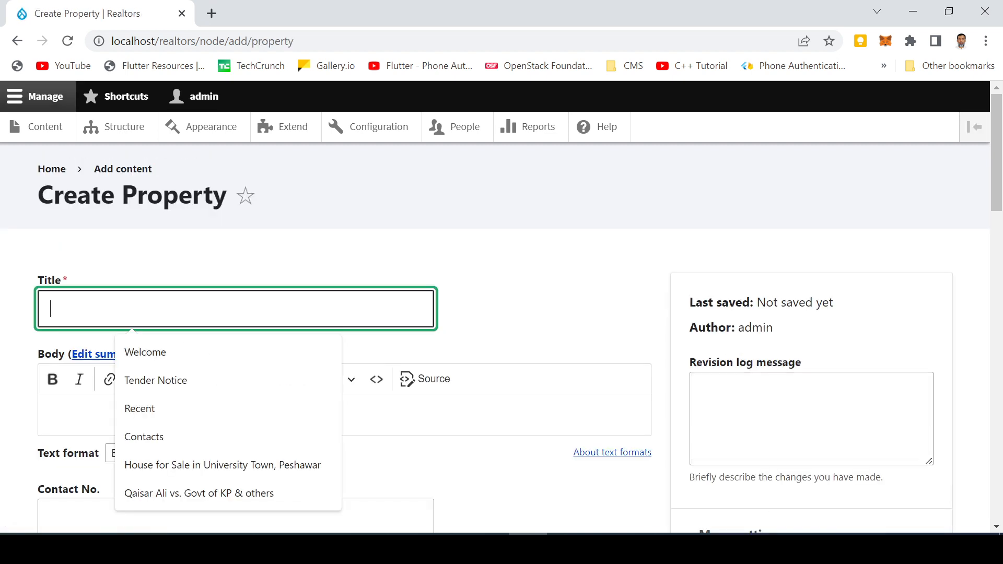
pyautogui.write('Plot for')
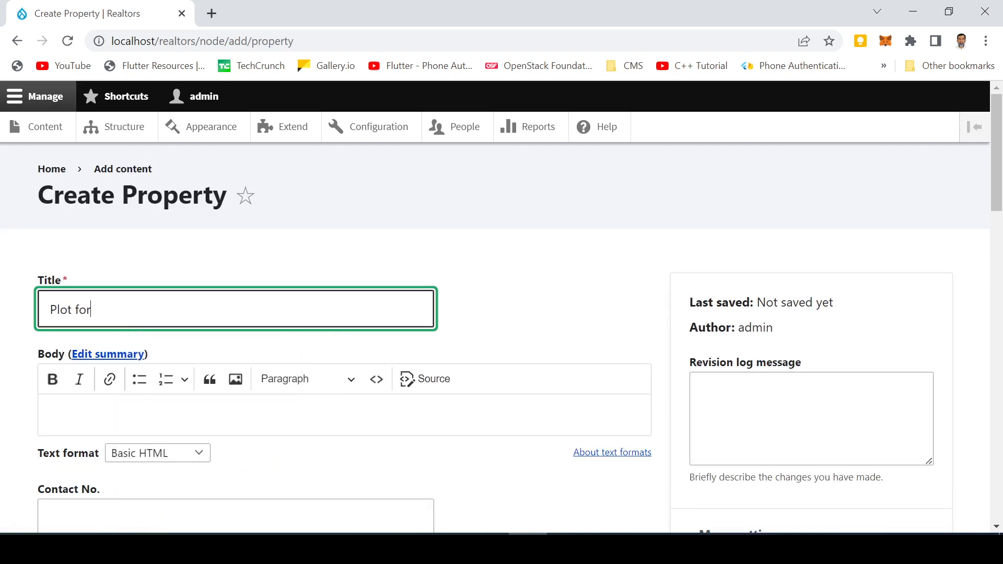
pyautogui.write(' Sale')
pyautogui.scroll(-6, 135, 314)
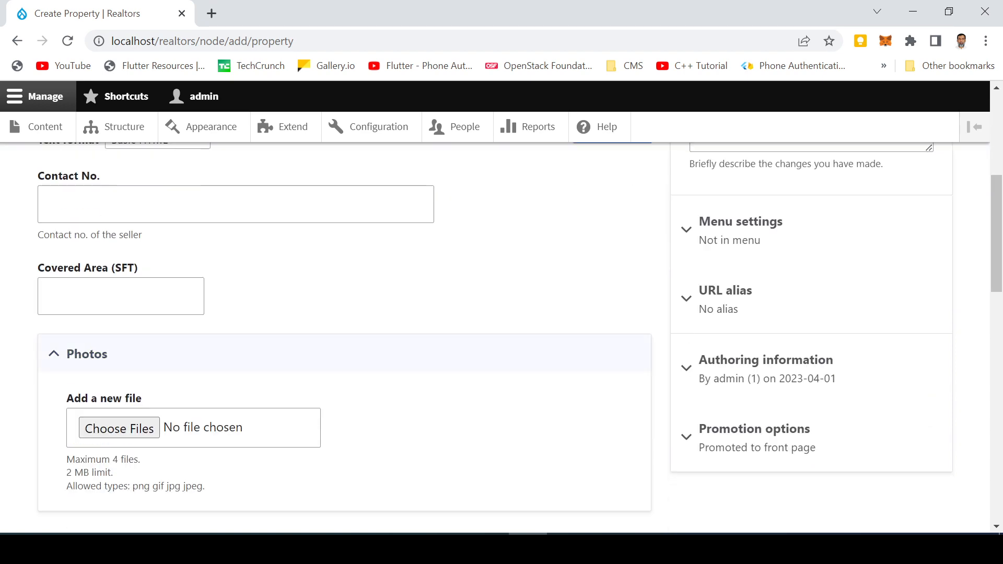
pyautogui.click(131, 205)
pyautogui.click(149, 305)
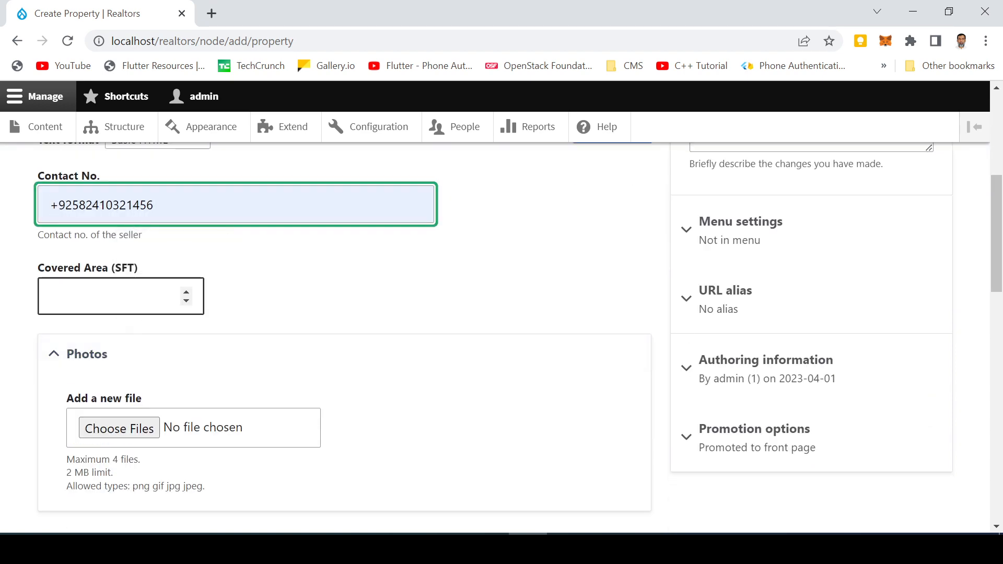
# Fill in the plot's covered area and set its price to 1500000
pyautogui.click(150, 309)
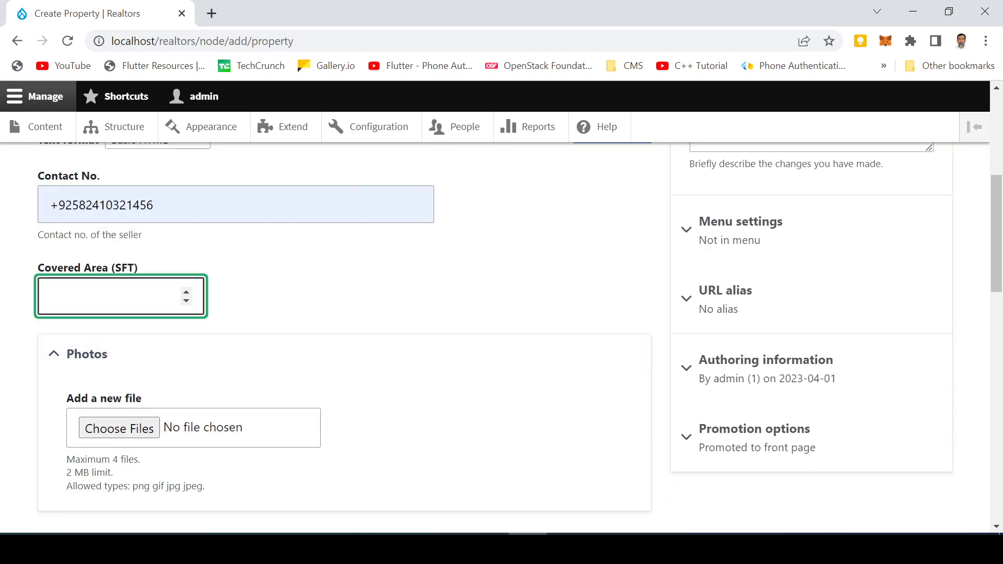
pyautogui.scroll(-3, 206, 345)
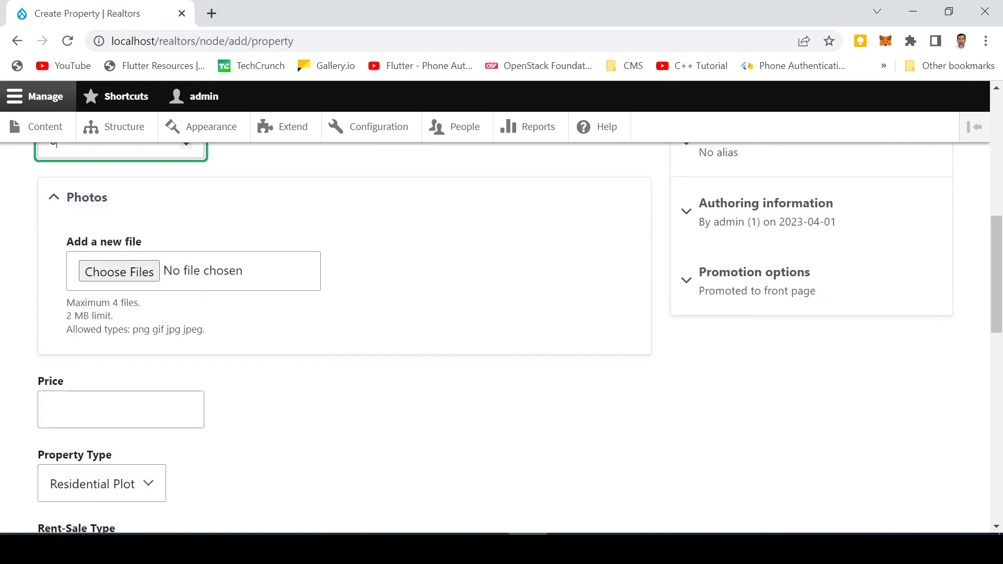
pyautogui.click(121, 409)
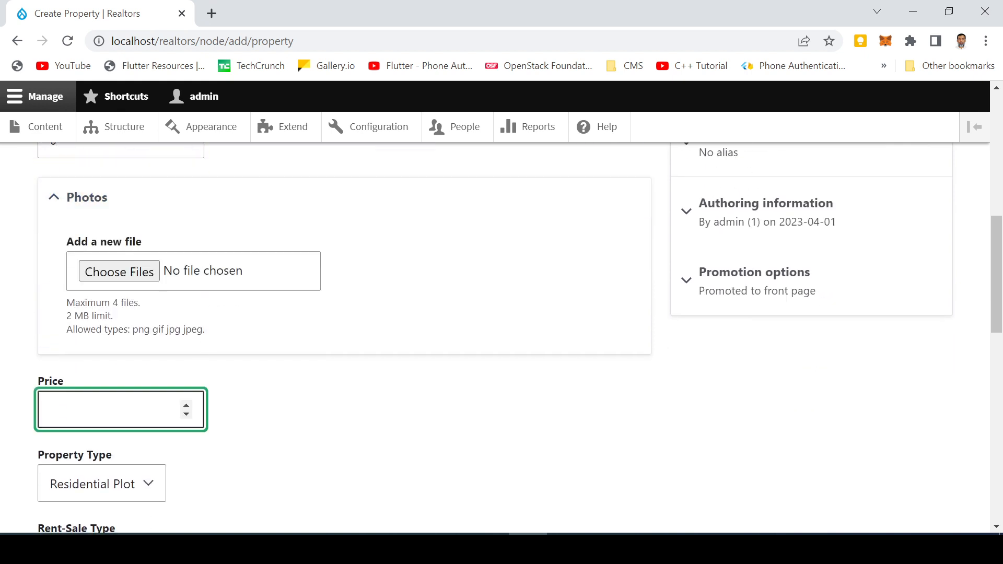
pyautogui.write('1500000')
# Set the property type to Residential Plot and the rent-sale type to Sale
pyautogui.scroll(-2, 105, 421)
pyautogui.click(105, 413)
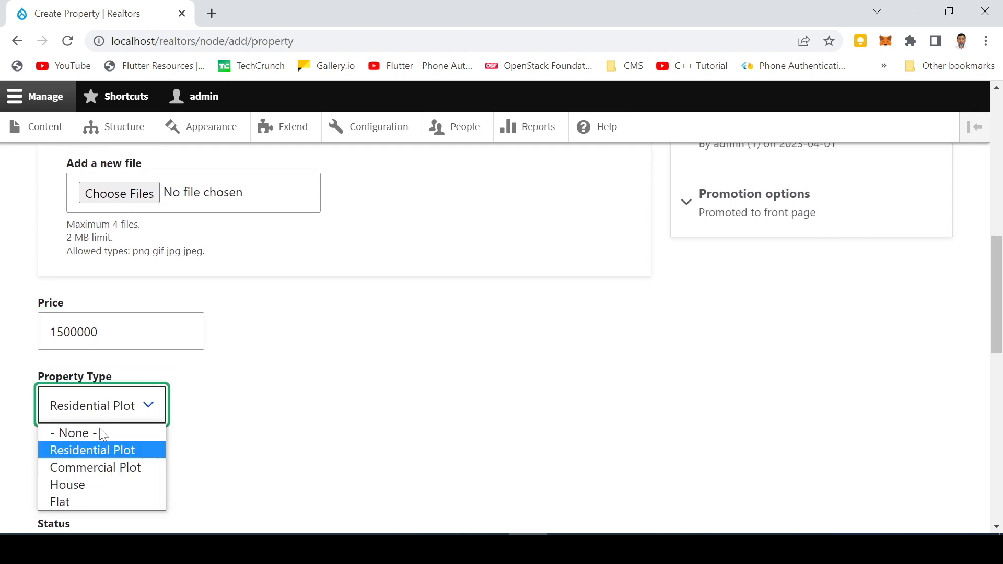
pyautogui.click(96, 451)
pyautogui.scroll(-3, 239, 411)
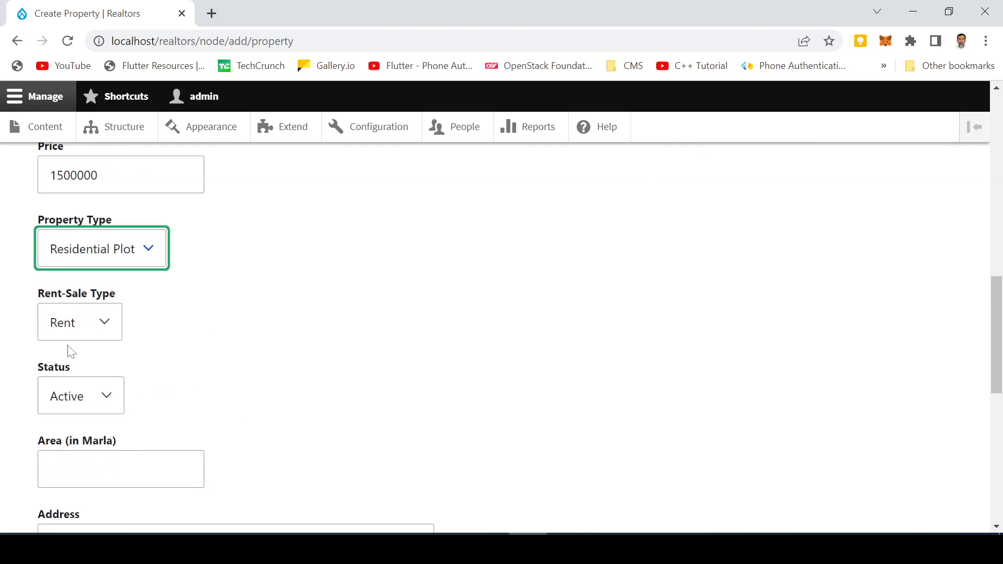
pyautogui.click(67, 332)
pyautogui.click(65, 382)
# Set the plot's area to 10 Marla
pyautogui.scroll(-3, 59, 343)
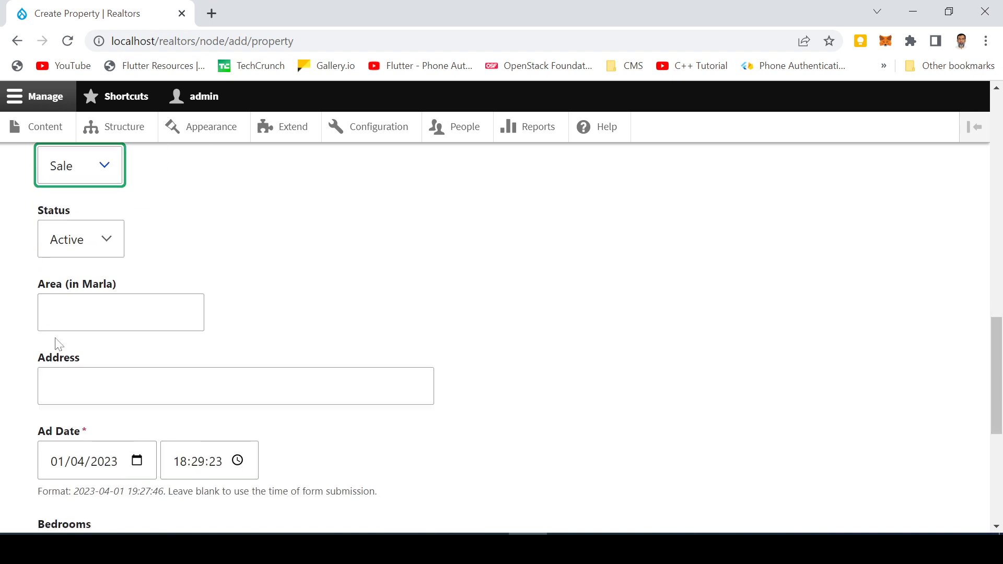
pyautogui.click(68, 314)
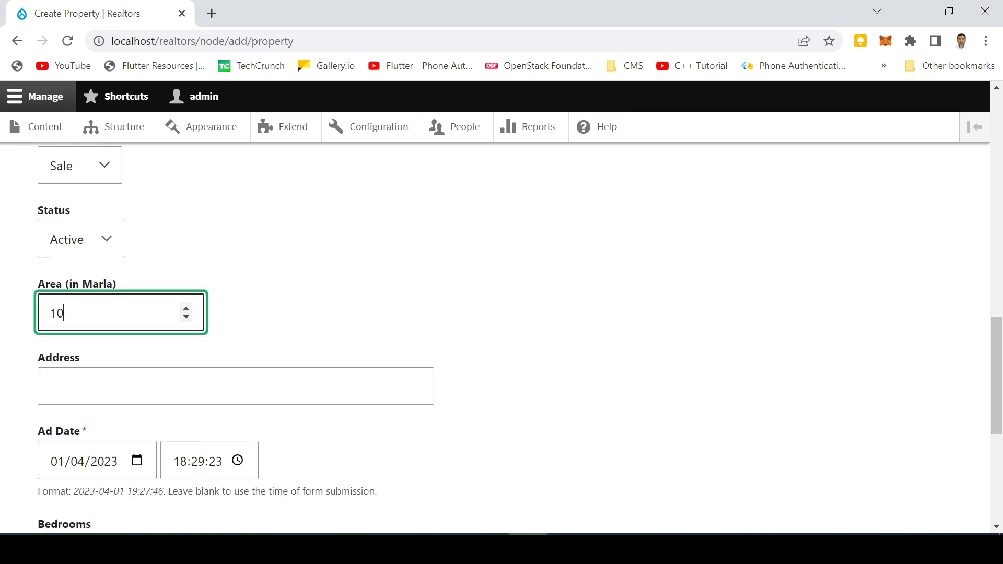
# Fill in the plot's address and apply the suggested spelling correction to its first word
pyautogui.click(68, 386)
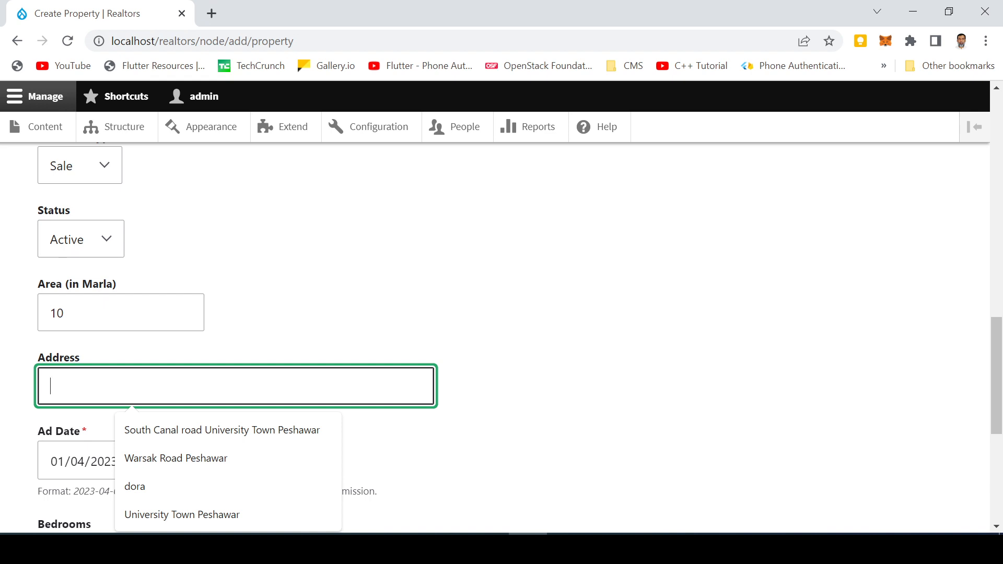
pyautogui.write('Defenc')
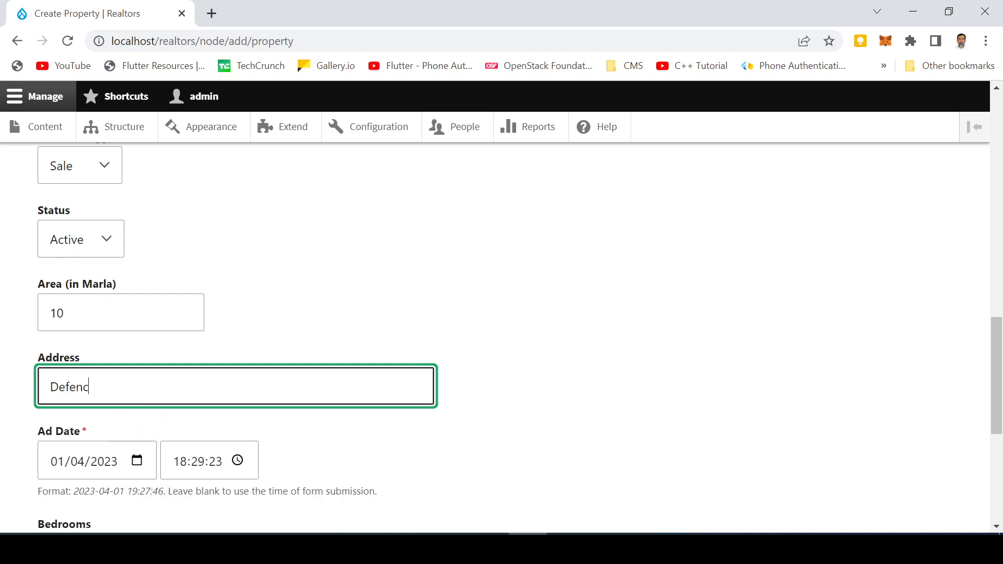
pyautogui.write('e ')
pyautogui.write('Officers Co')
pyautogui.write('lony')
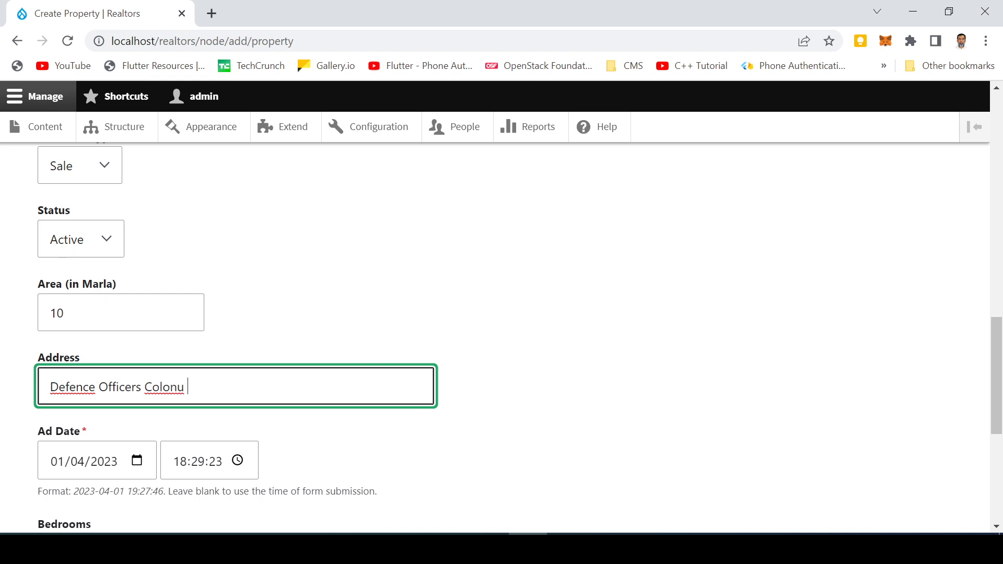
pyautogui.press('BackSpace')
pyautogui.write('y Peshawar')
pyautogui.rightClick(80, 386)
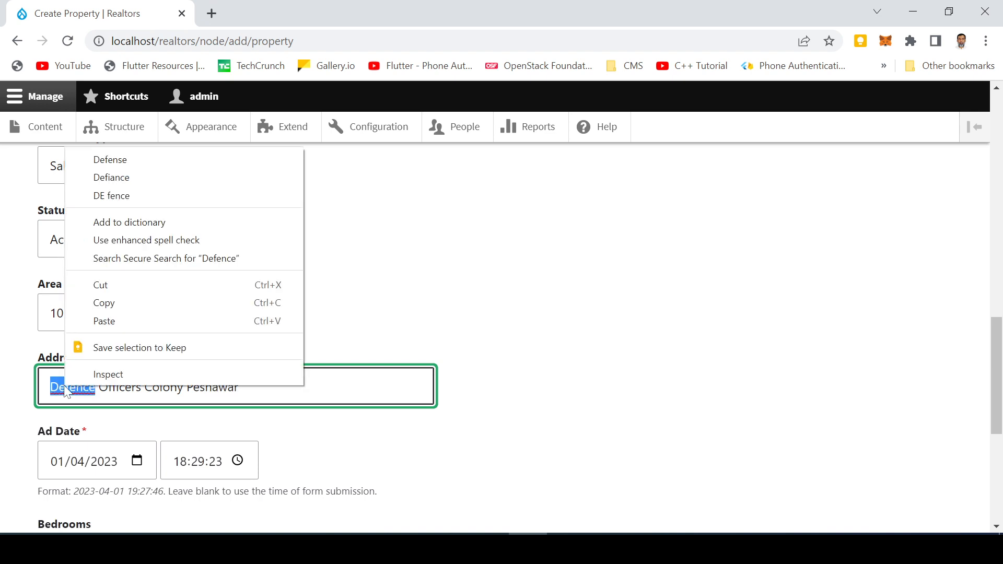
pyautogui.click(109, 159)
# Set both the bedrooms and bathrooms of the plot to 0 and save the property
pyautogui.scroll(-3, 147, 381)
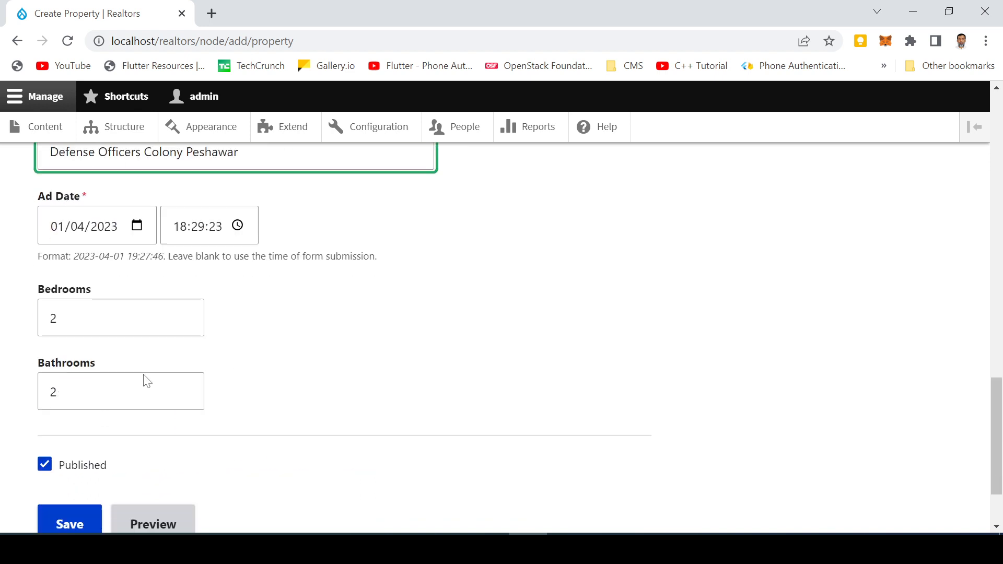
pyautogui.click(141, 318)
pyautogui.moveTo(141, 318); pyautogui.dragTo(32, 317)
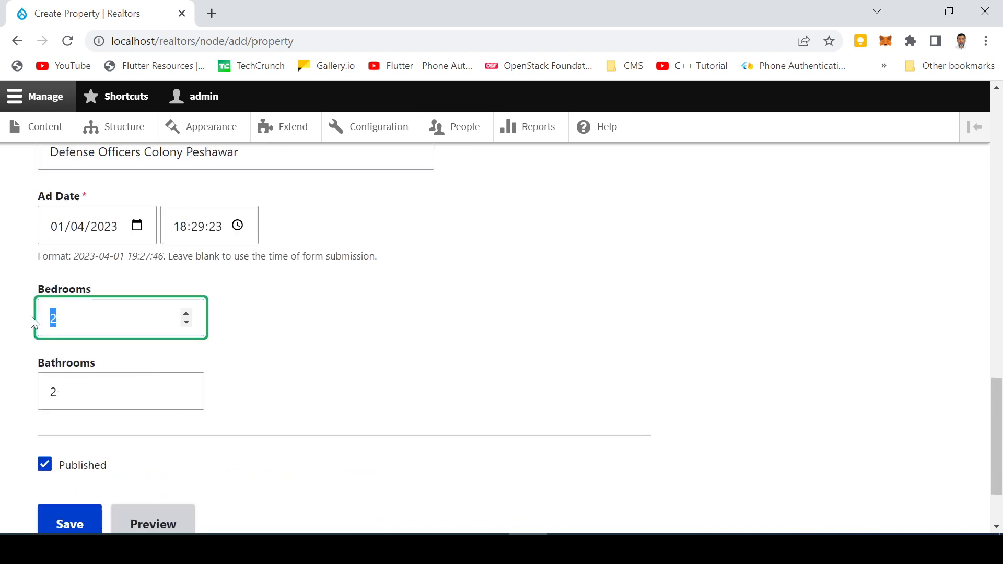
pyautogui.write('0')
pyautogui.press('Tab')
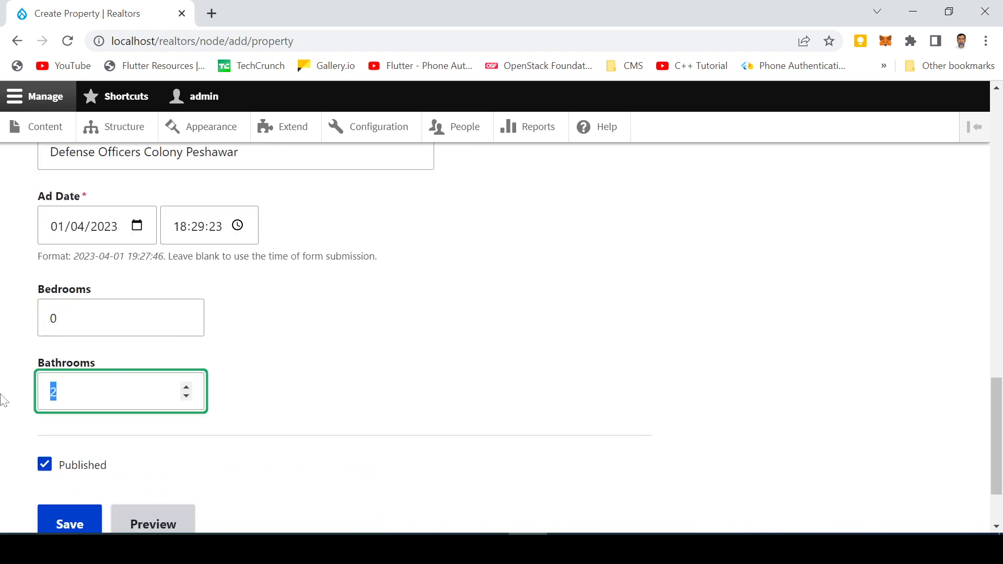
pyautogui.write('0')
pyautogui.scroll(-2, 94, 418)
pyautogui.click(64, 432)
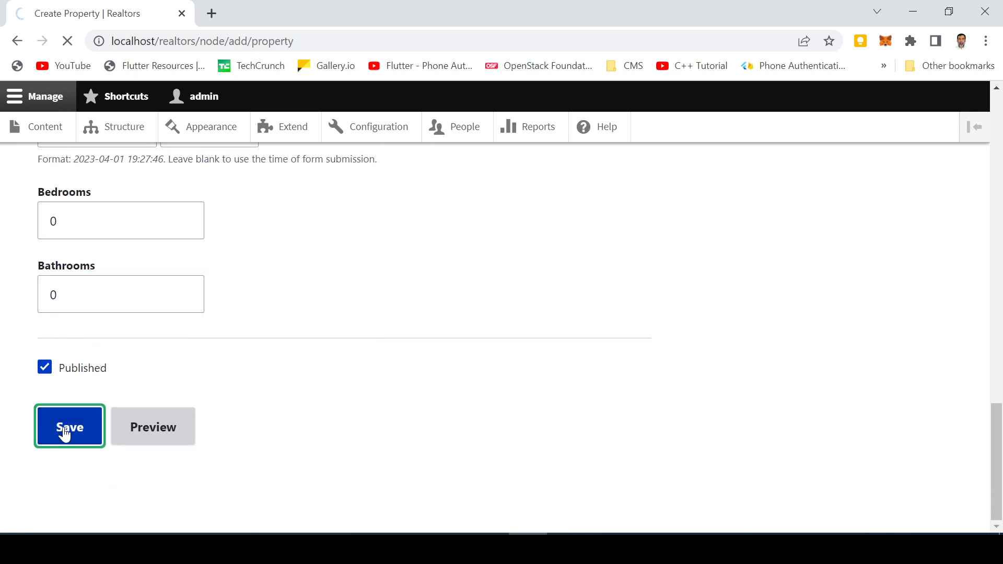
# Look over the details on the saved plot's page
pyautogui.scroll(-5, 178, 366)
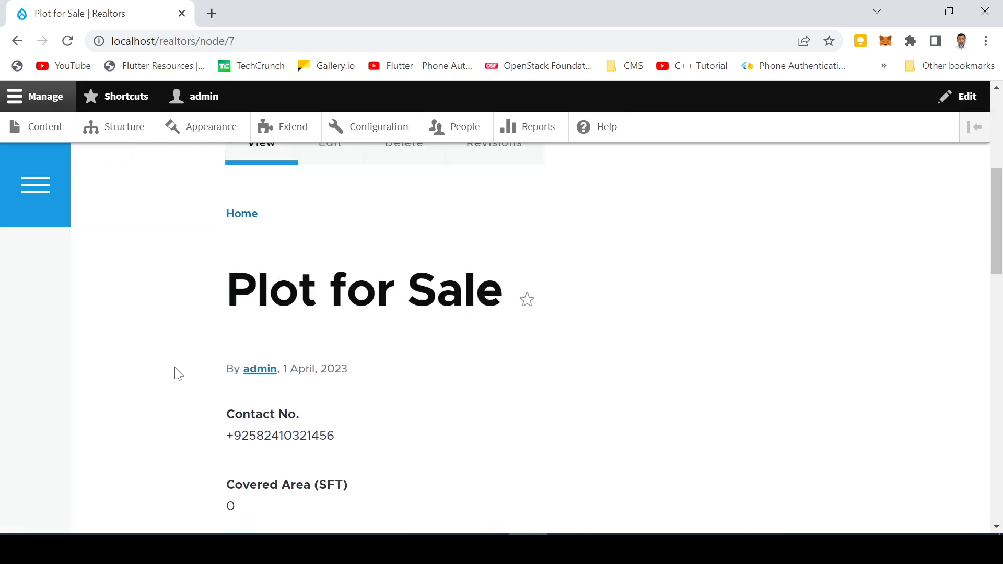
pyautogui.scroll(-15, 178, 374)
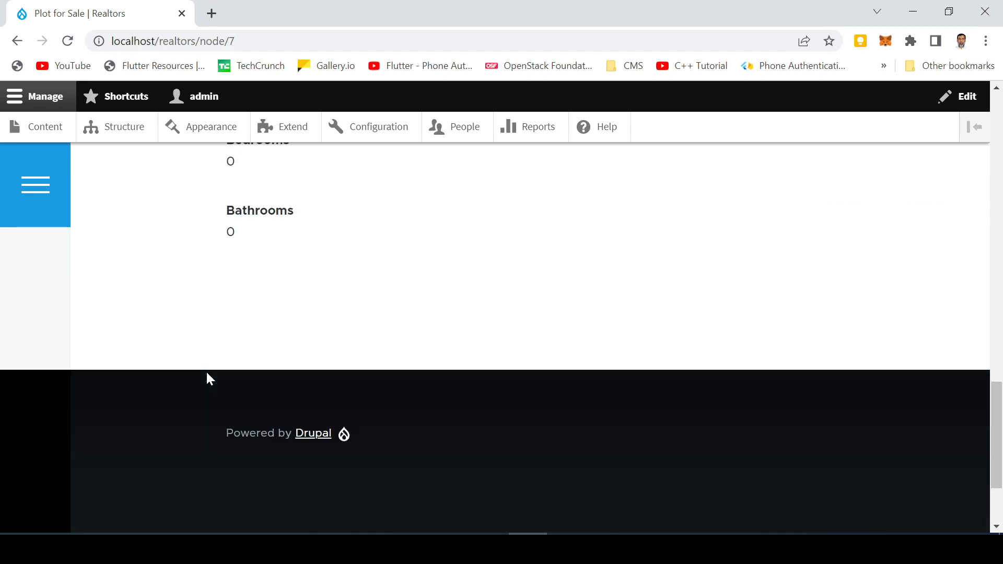
pyautogui.scroll(20, 206, 371)
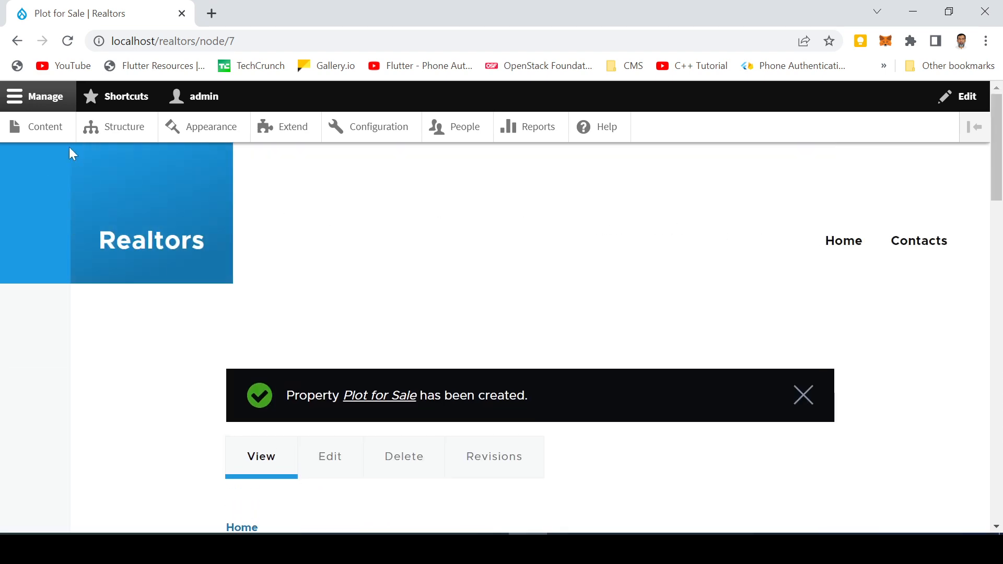
# Open the site's content list and review the property entries in it
pyautogui.click(55, 135)
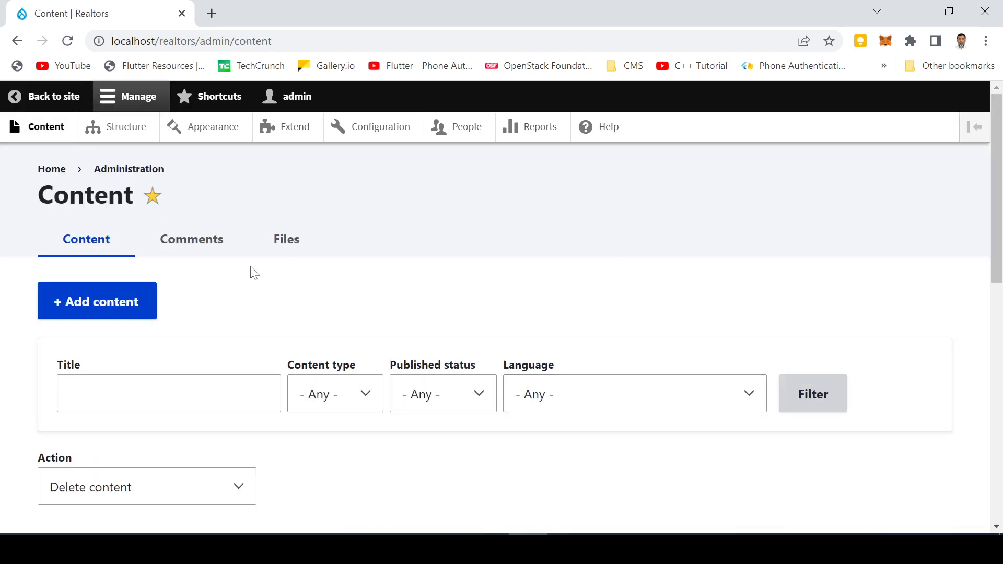
pyautogui.scroll(-5, 278, 314)
pyautogui.scroll(-3, 285, 332)
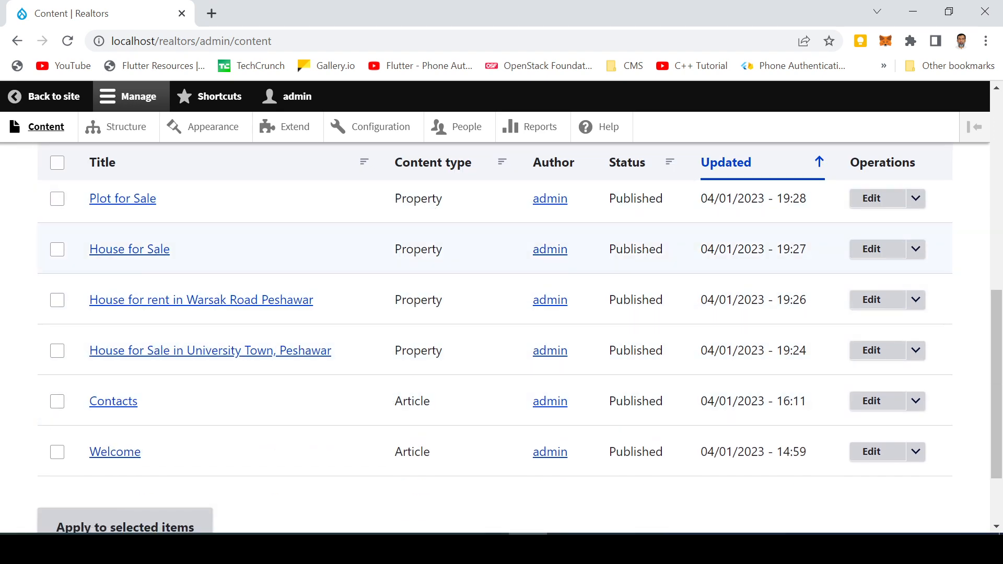
pyautogui.scroll(4, 413, 250)
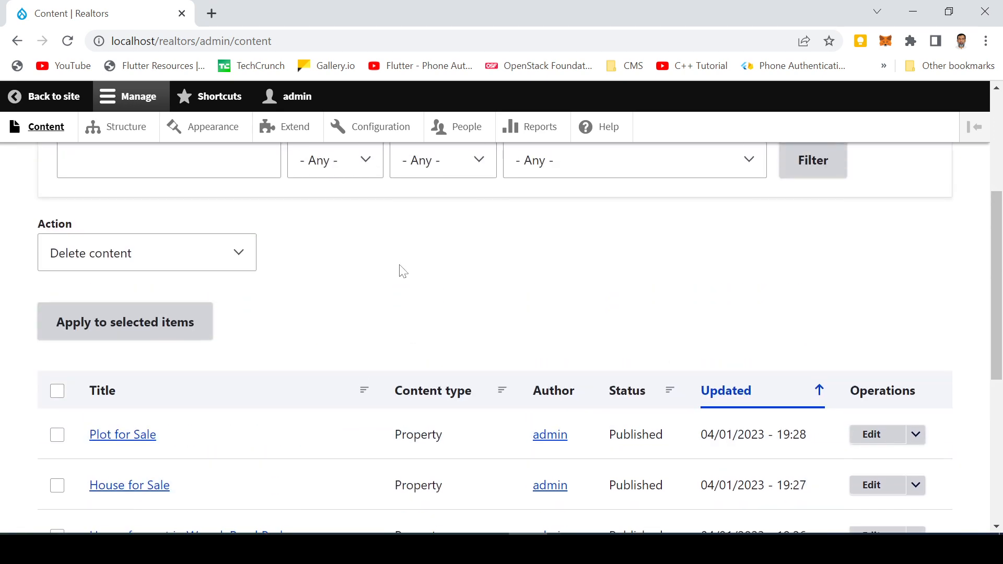
pyautogui.scroll(5, 402, 267)
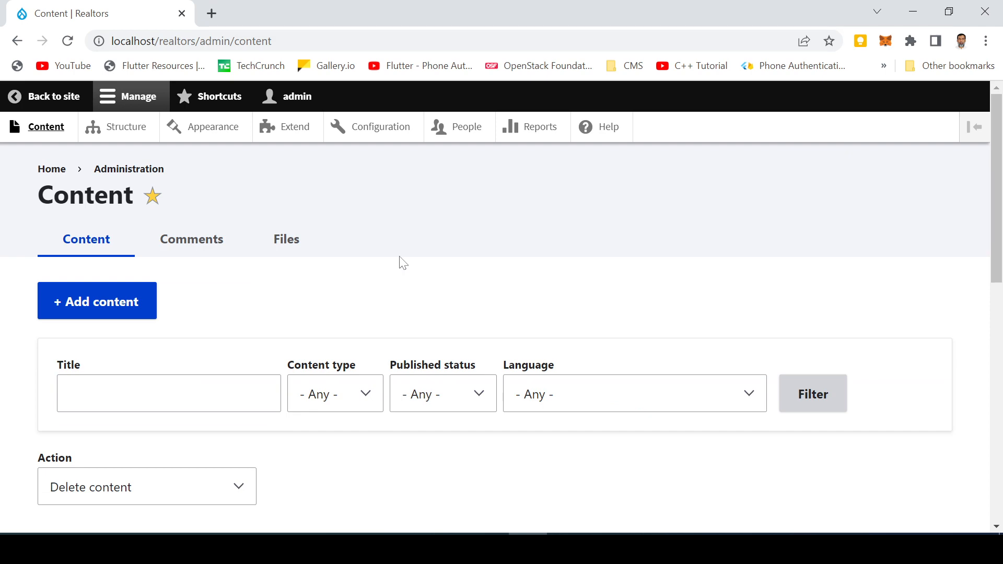
# Return from administration to the site and examine the Plot for Sale page again
pyautogui.click(77, 98)
pyautogui.scroll(-9, 172, 128)
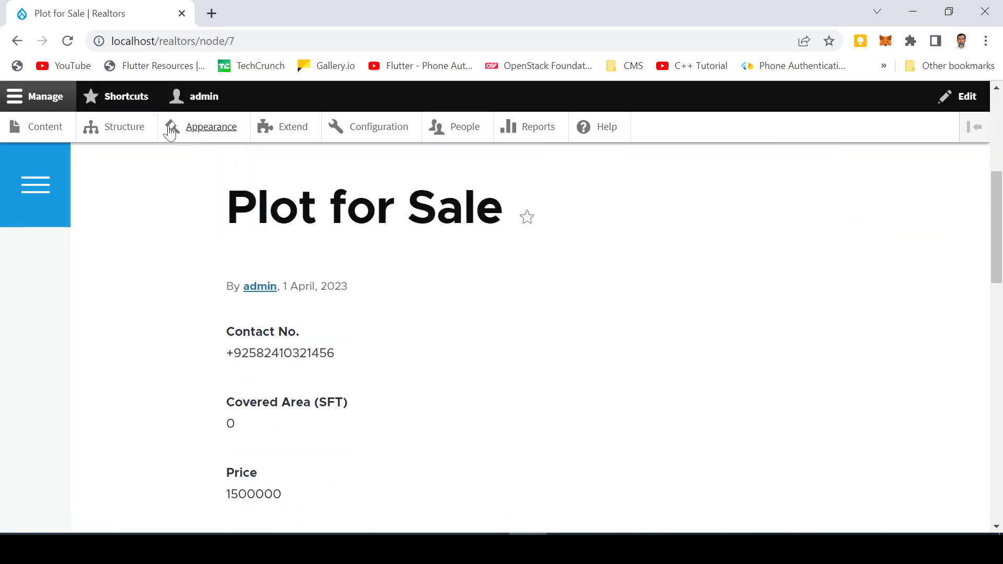
pyautogui.scroll(3, 331, 212)
pyautogui.scroll(-12, 399, 240)
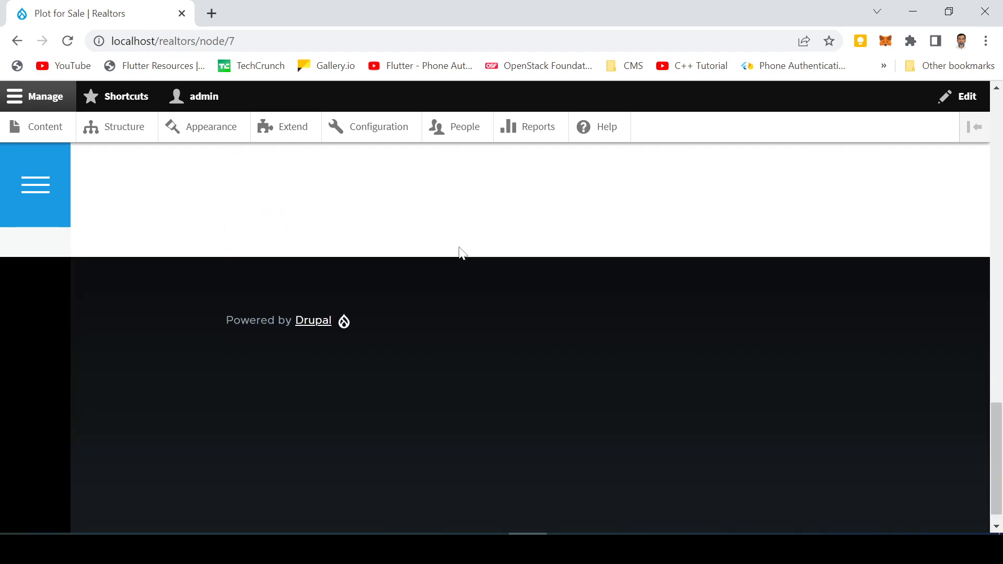
pyautogui.scroll(7, 447, 237)
pyautogui.scroll(12, 526, 224)
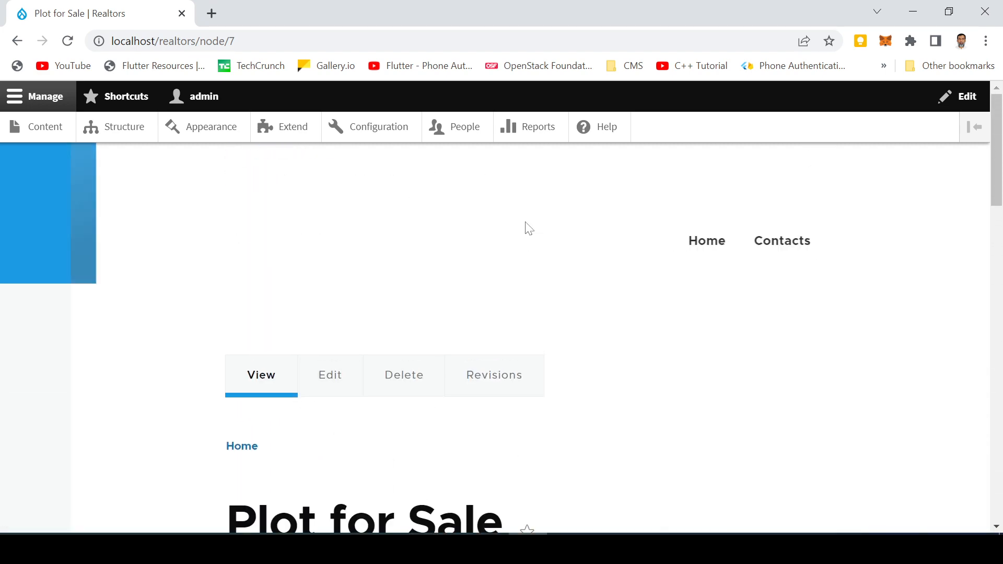
# Open the site's home page and examine how the property listings appear alongside the Welcome article
pyautogui.click(843, 252)
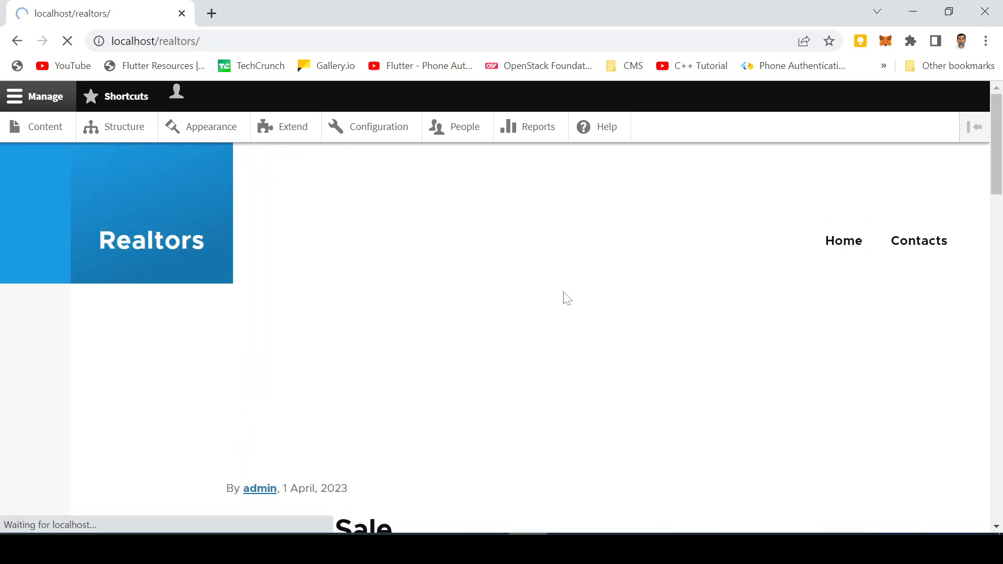
pyautogui.scroll(-6, 555, 296)
pyautogui.scroll(-8, 555, 295)
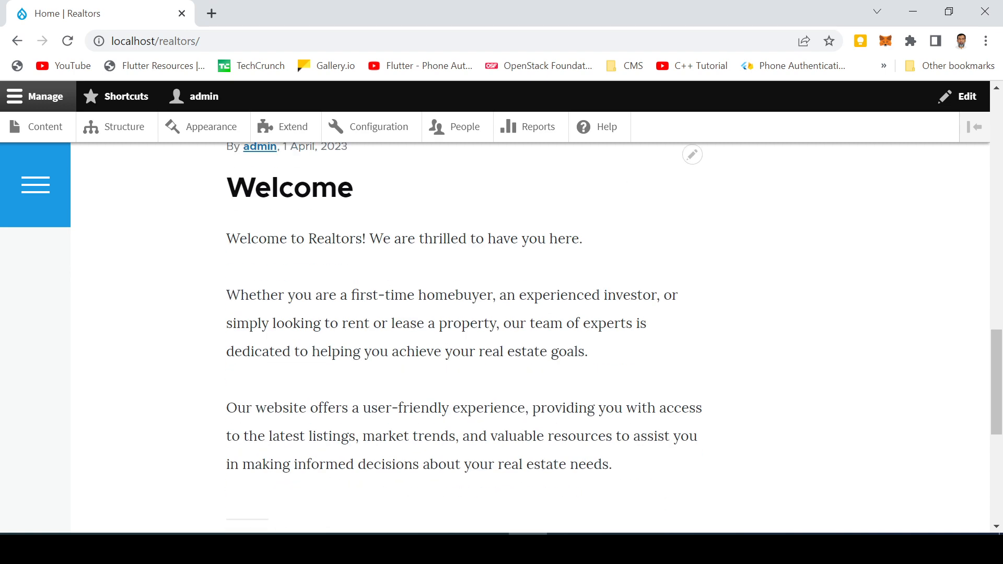
pyautogui.scroll(9, 293, 271)
pyautogui.scroll(5, 287, 271)
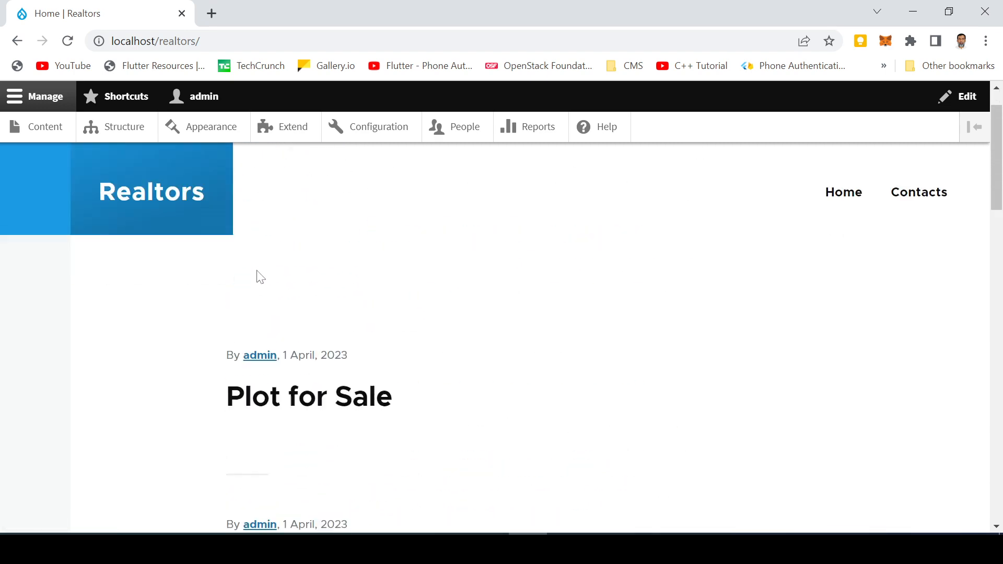
pyautogui.scroll(-5, 257, 277)
pyautogui.scroll(6, 258, 280)
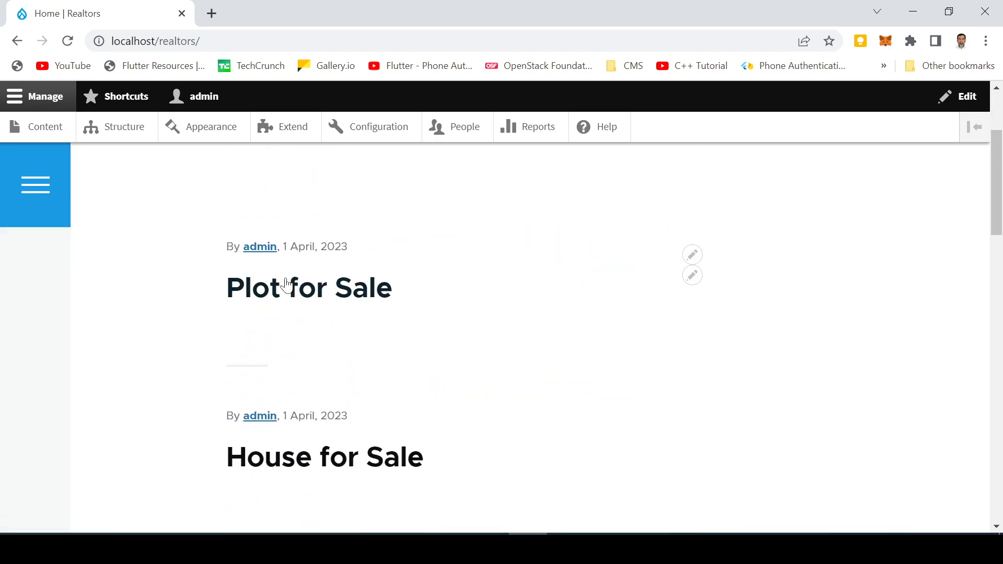
pyautogui.scroll(-10, 356, 302)
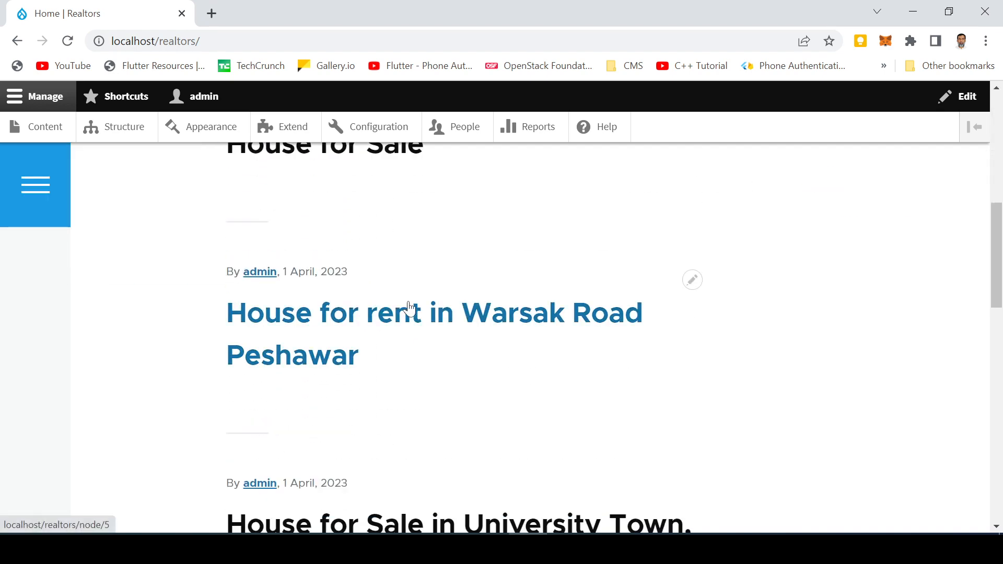
pyautogui.scroll(3, 498, 315)
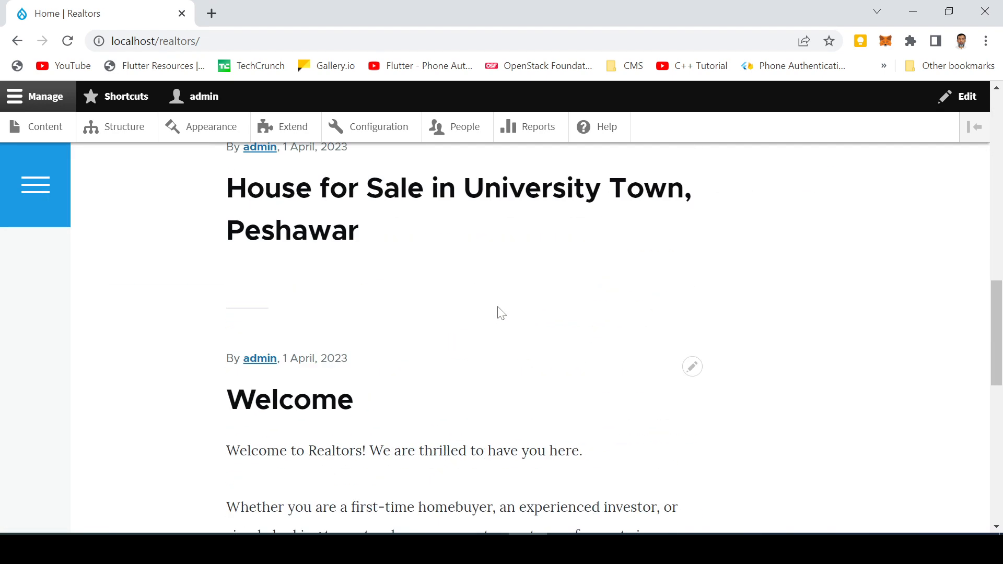
pyautogui.scroll(-3, 497, 314)
pyautogui.scroll(1, 486, 314)
pyautogui.scroll(5, 479, 313)
pyautogui.scroll(-5, 474, 320)
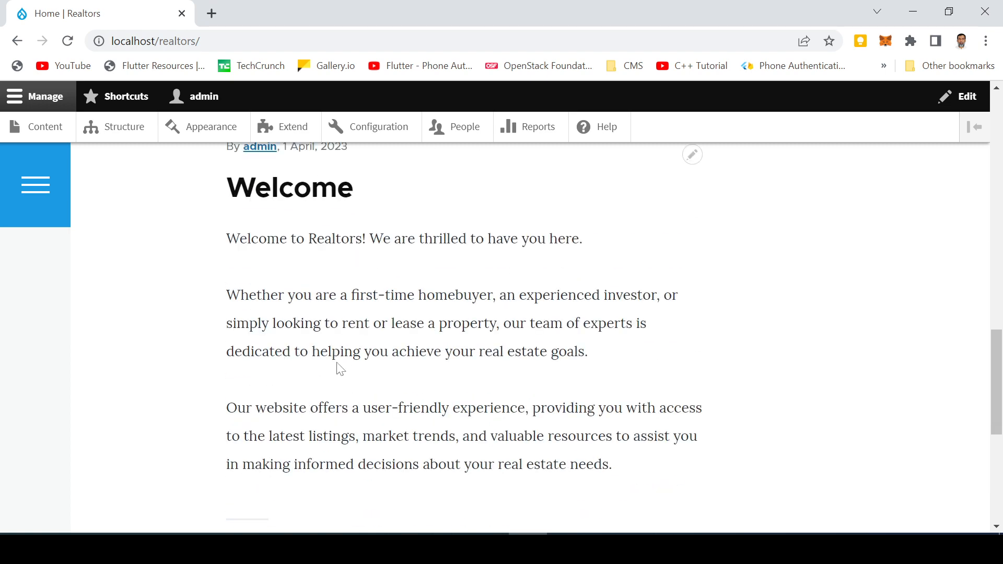
pyautogui.scroll(10, 546, 284)
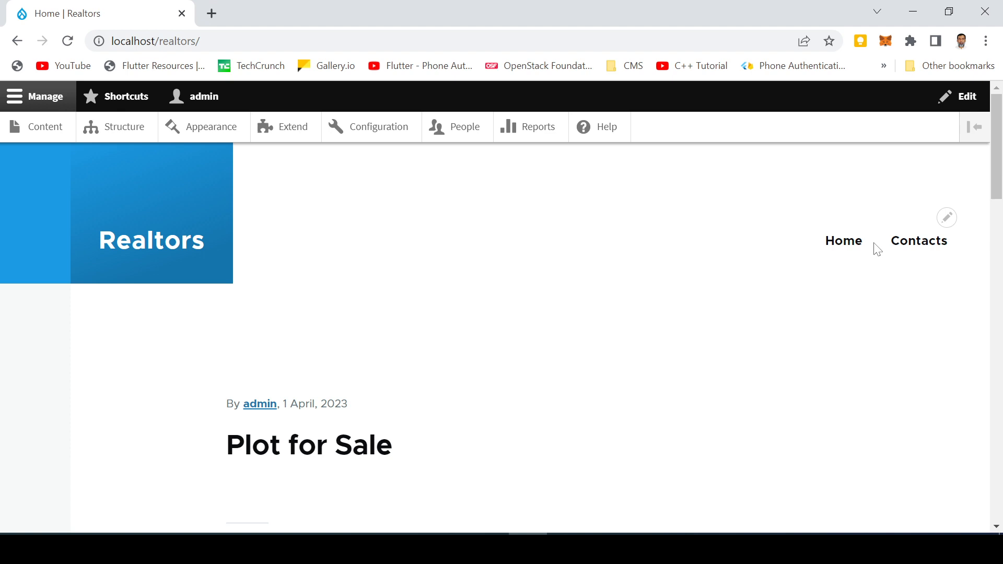
pyautogui.scroll(-4, 596, 357)
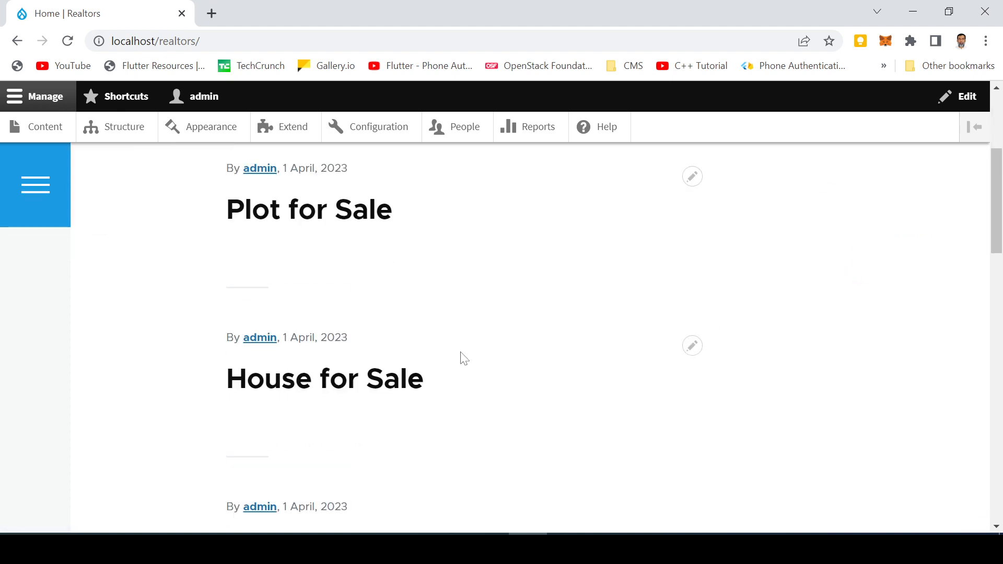
pyautogui.scroll(-4, 462, 356)
pyautogui.scroll(8, 459, 353)
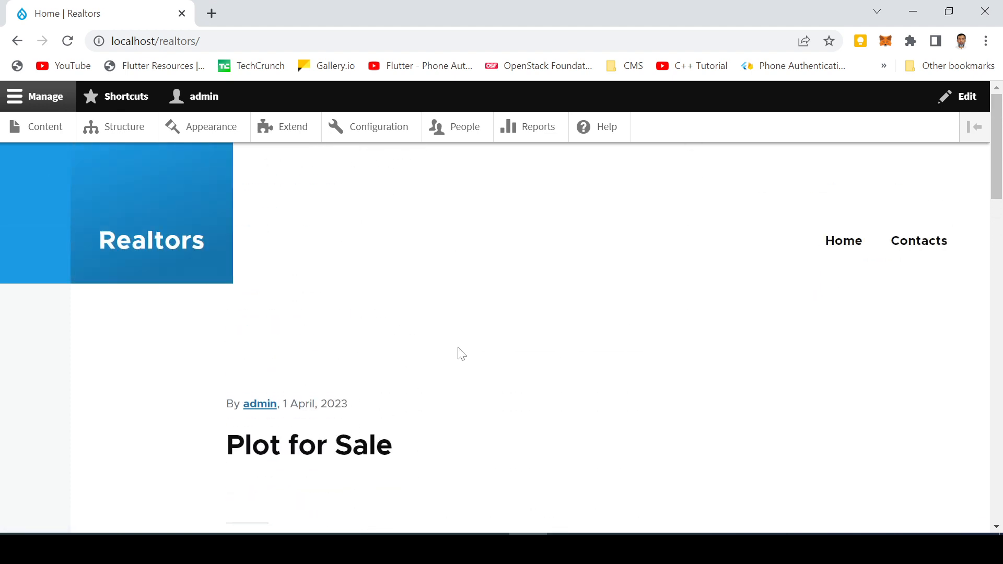